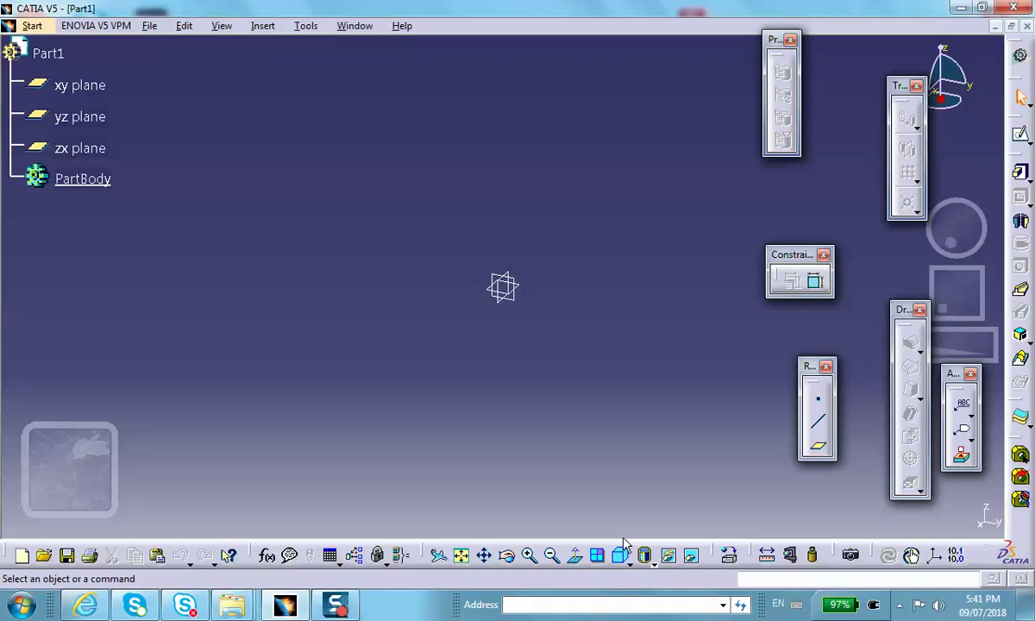
Step: Sketch a centered rectangle about 6.5 by 4 in at the origin on the yz plane
click(521, 281)
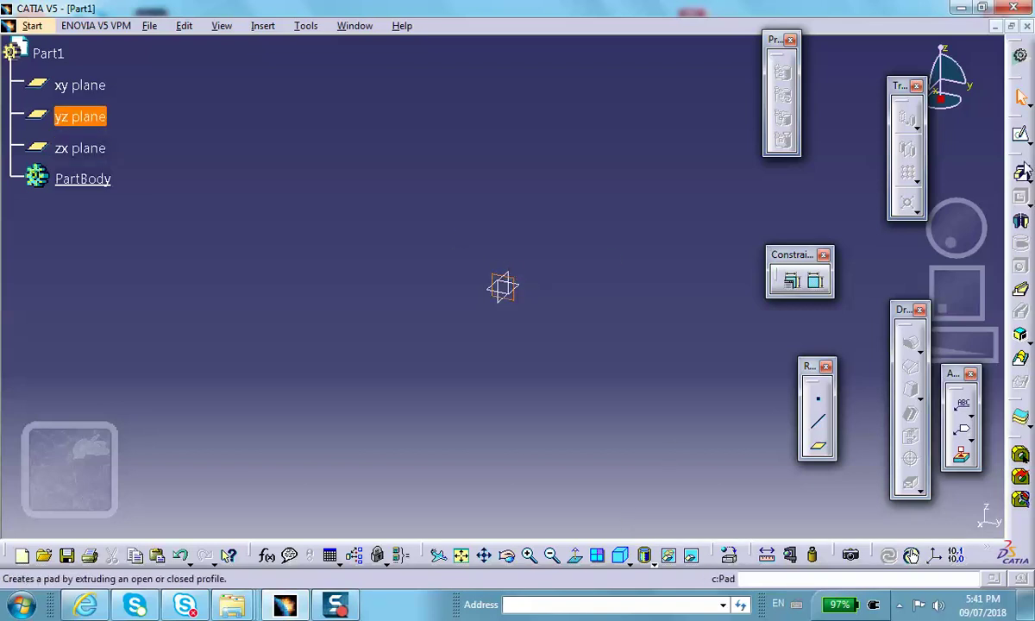
click(1022, 135)
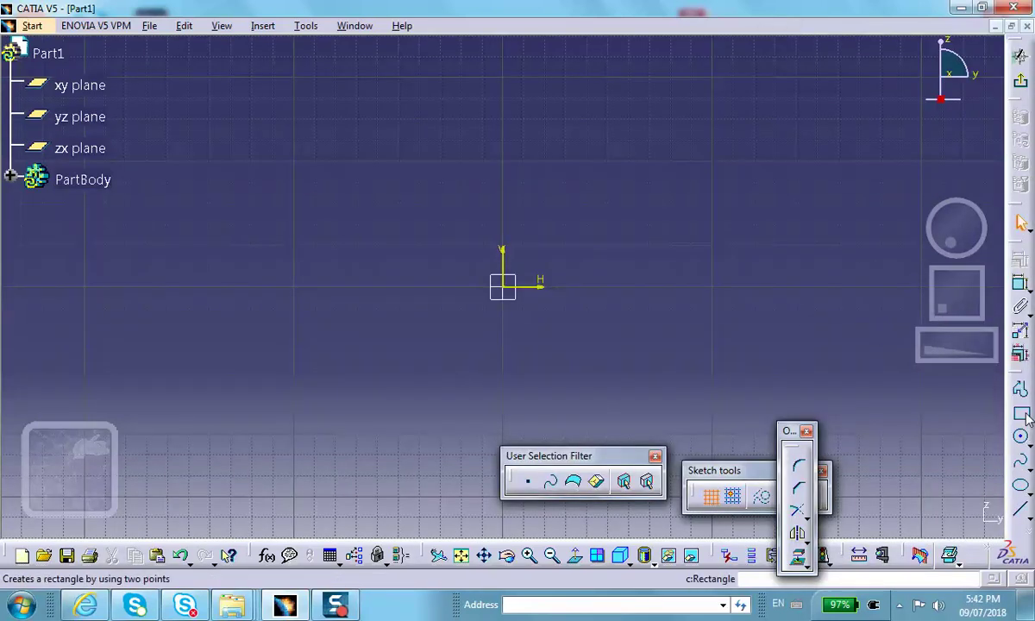
click(1022, 415)
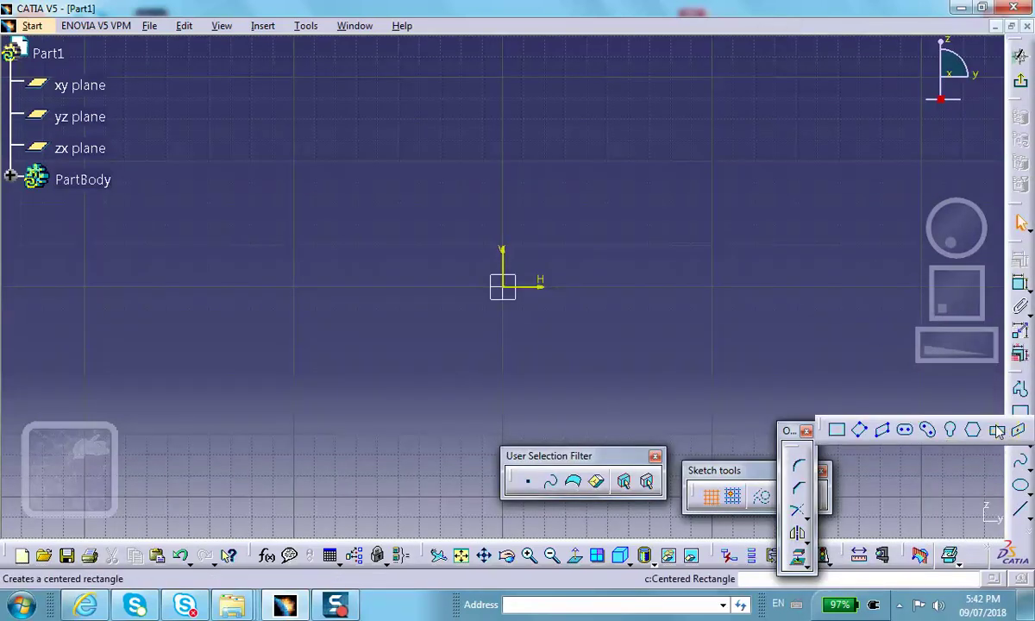
click(997, 431)
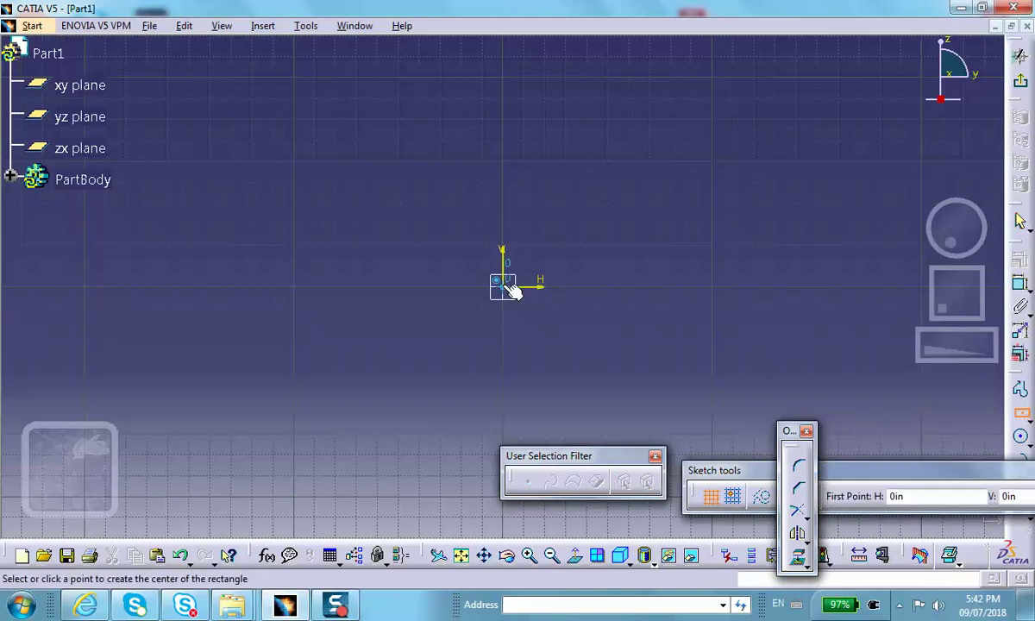
click(504, 286)
click(677, 393)
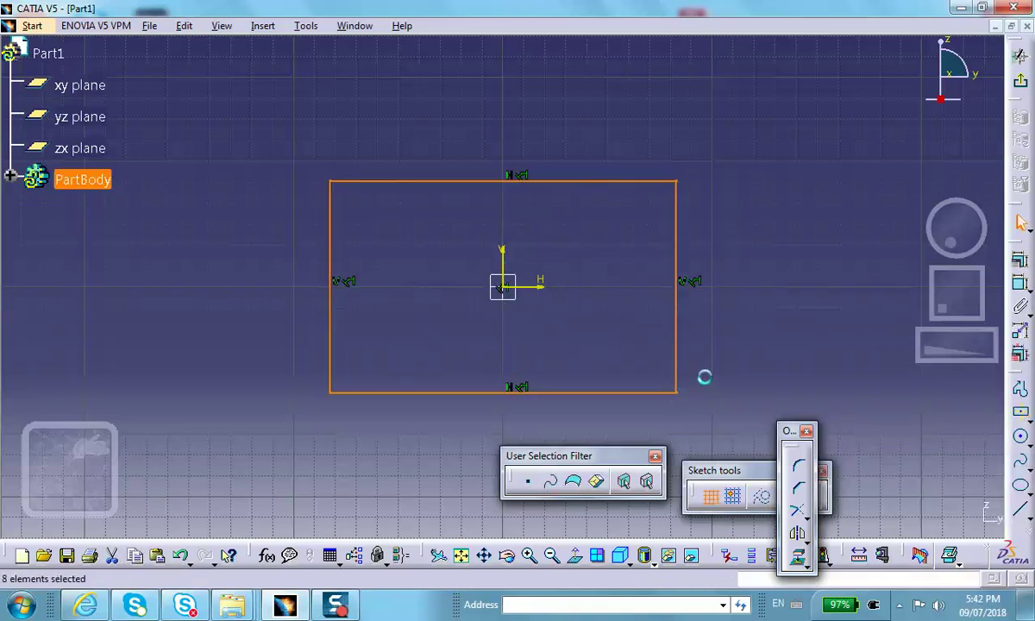
Step: Sketch a circle about 1.34 in in diameter centered on the origin inside the rectangle
click(1020, 440)
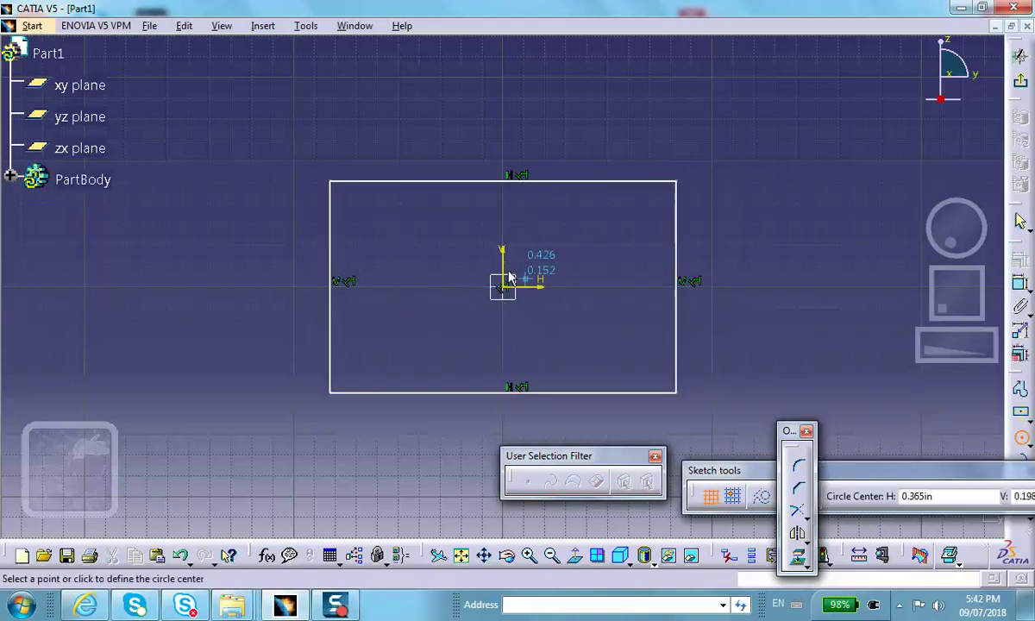
click(504, 287)
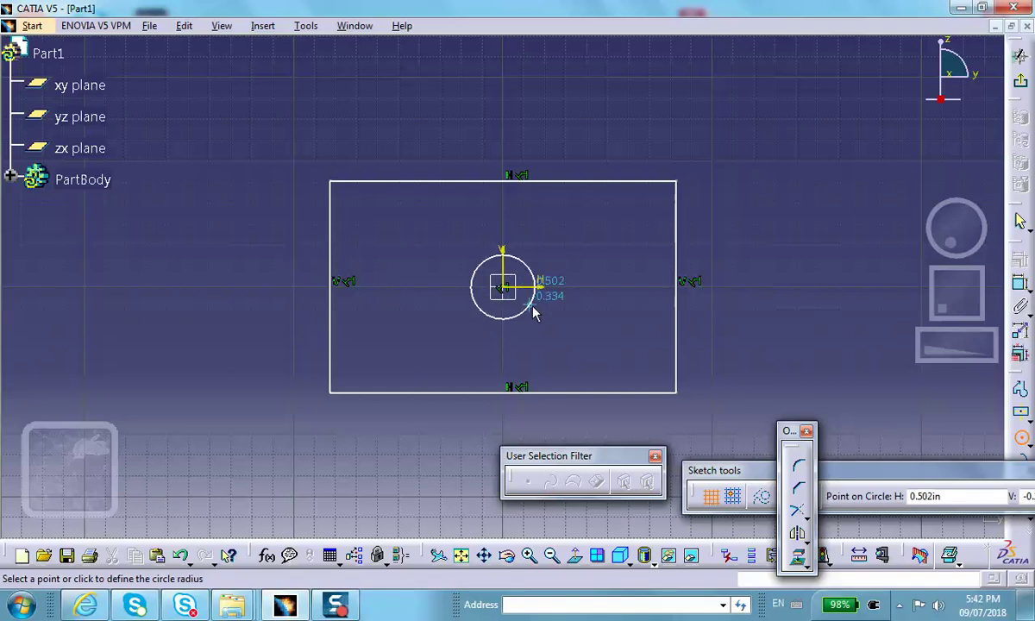
click(531, 311)
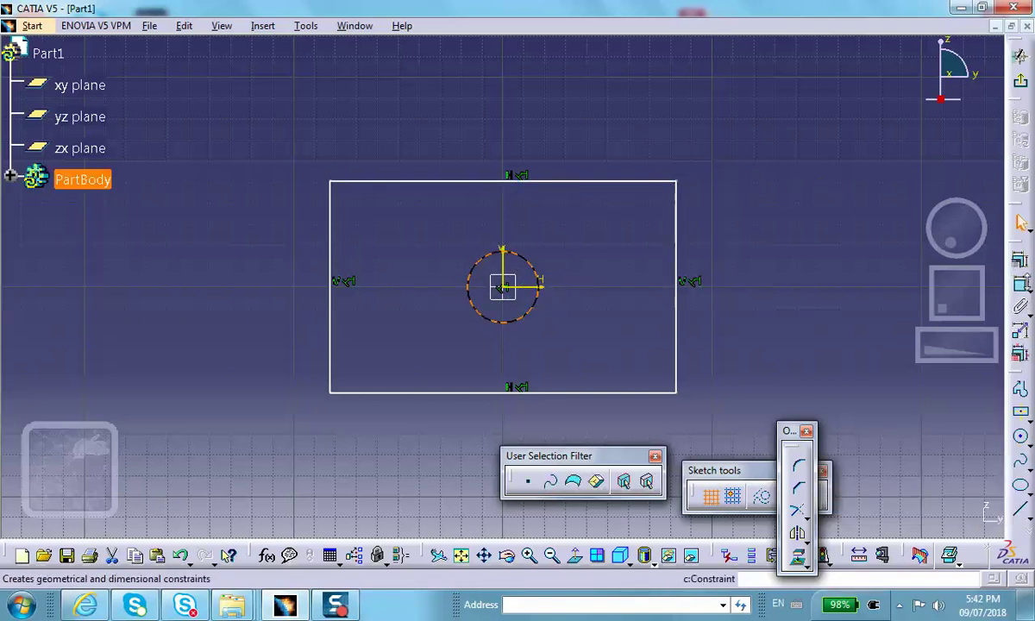
Step: Dimension the circle and change the constraint's dimension type to Radius
click(1020, 283)
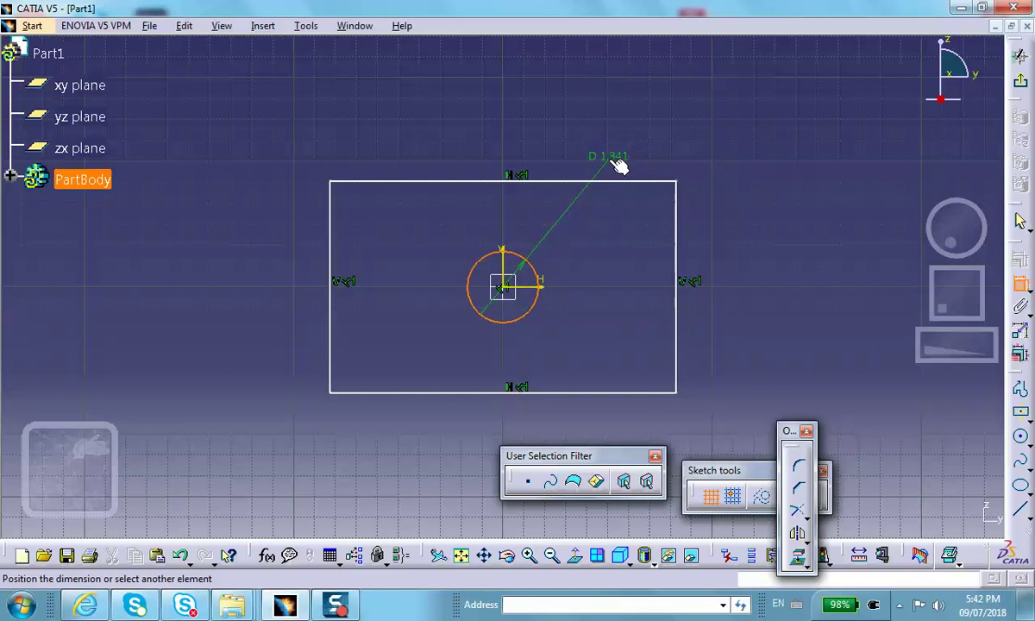
click(586, 104)
double_click(585, 104)
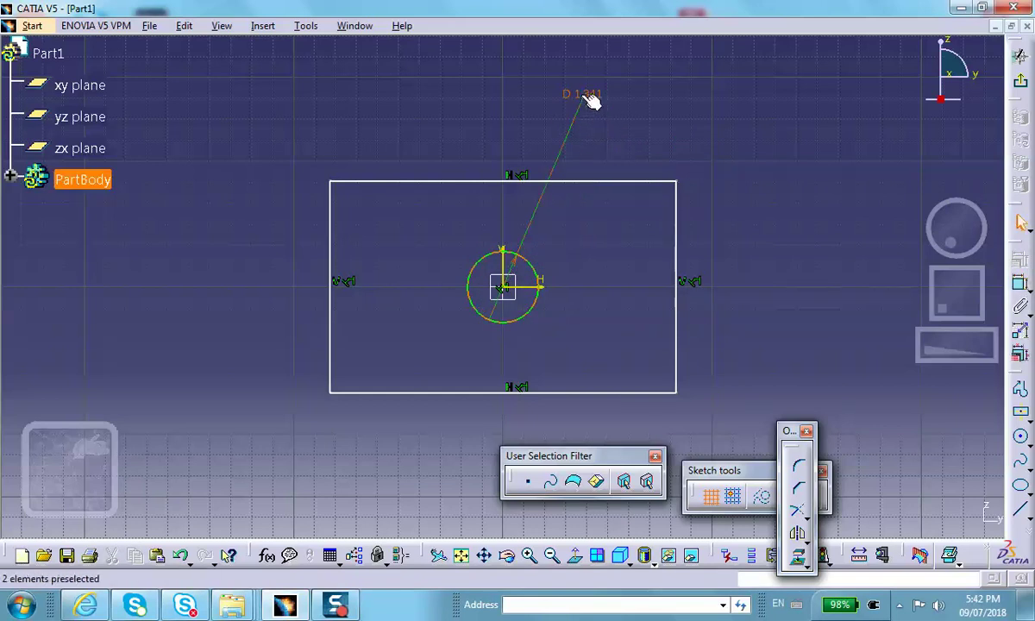
click(839, 469)
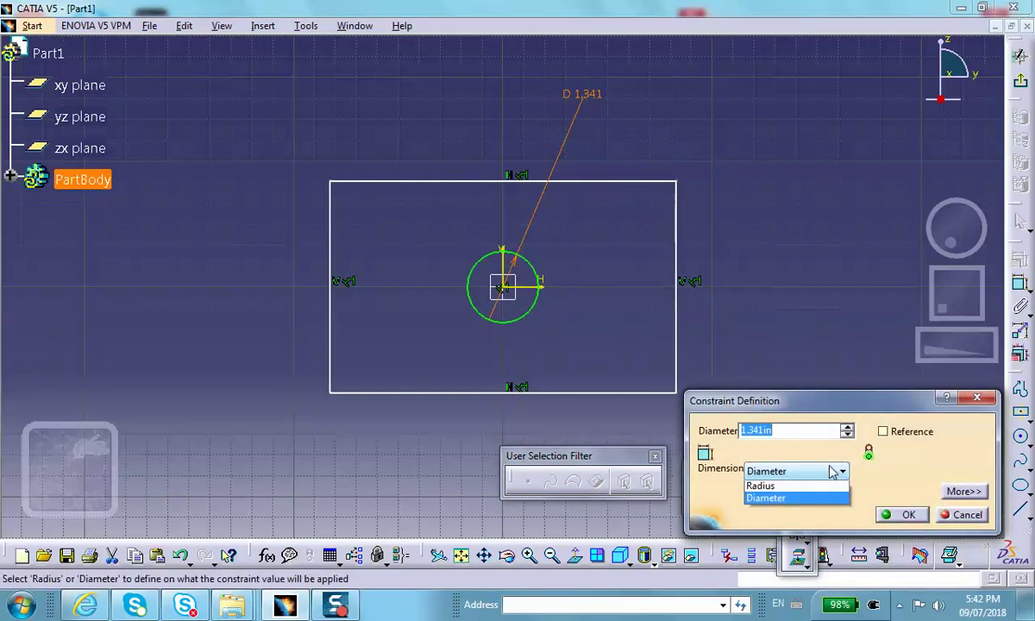
click(772, 482)
click(908, 513)
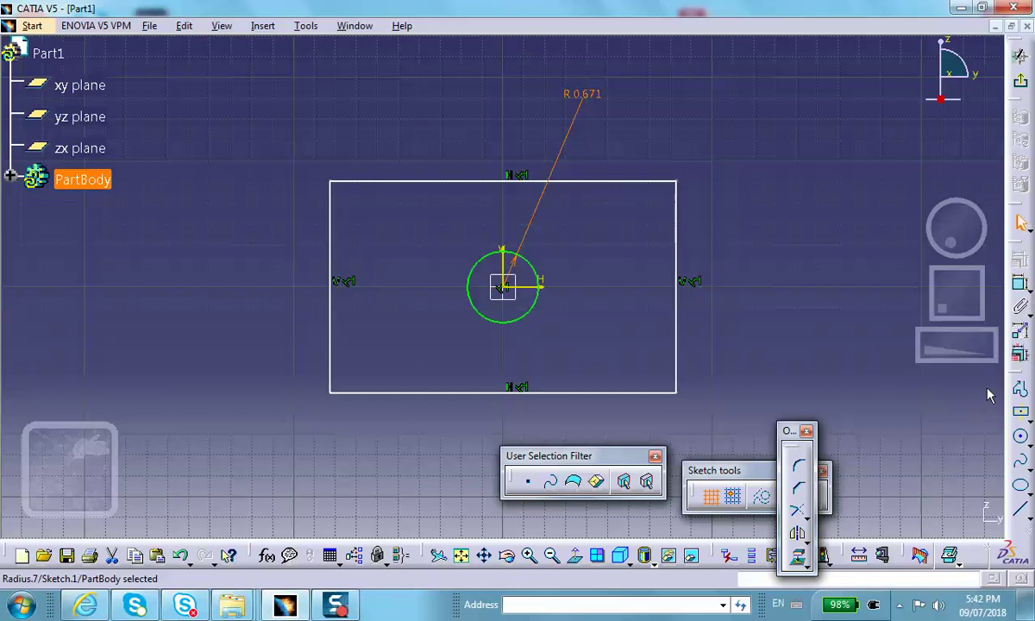
Step: Dimension the rectangle's height and its width
click(677, 231)
click(765, 276)
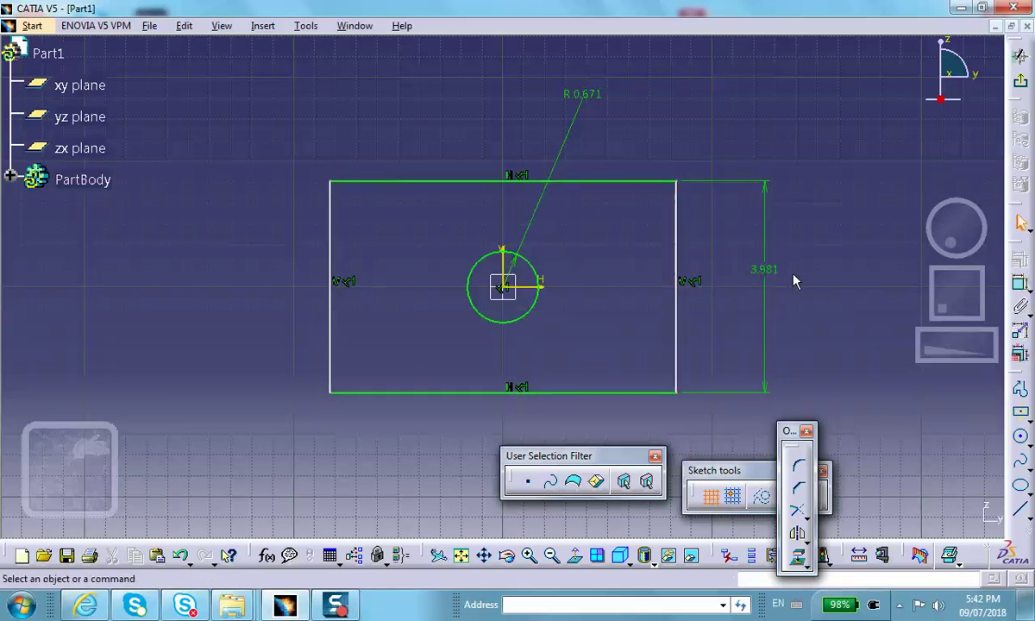
click(478, 182)
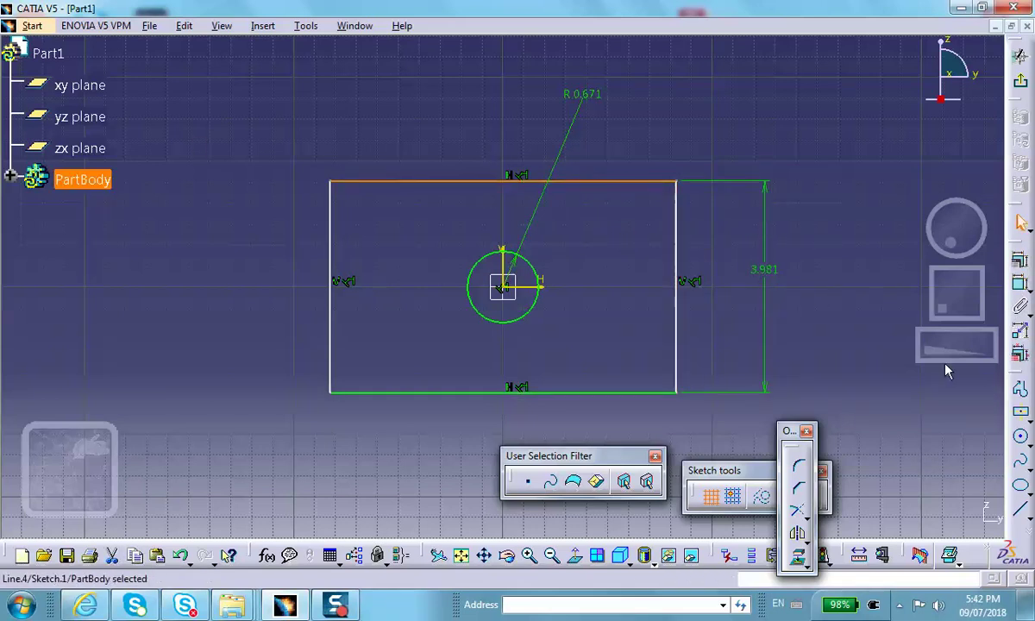
click(1020, 282)
click(489, 121)
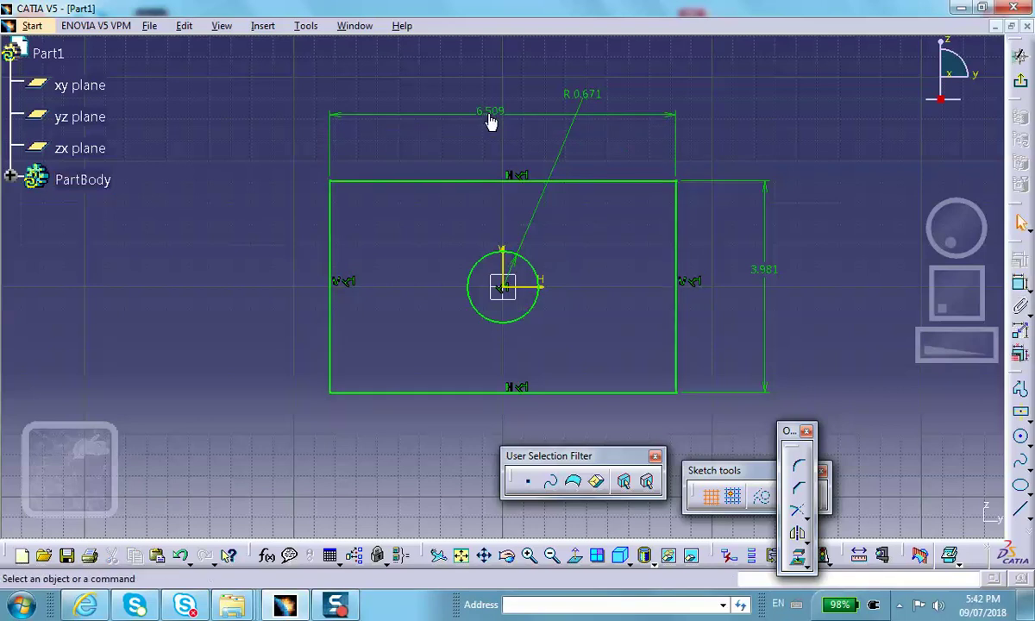
Step: Exit the sketch and extrude it as a pad 2 in long
click(1020, 81)
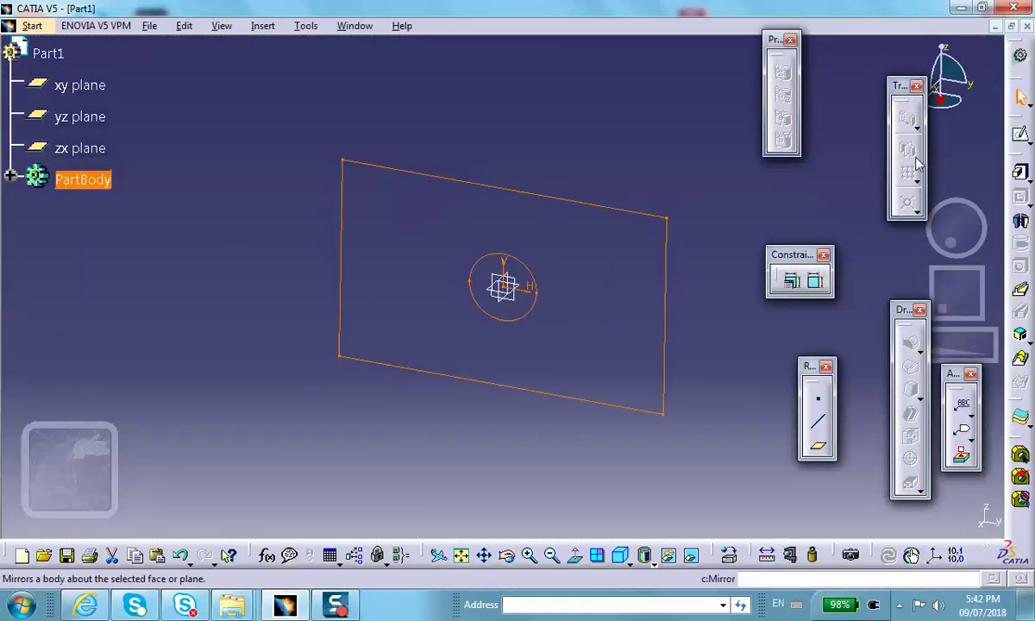
click(1020, 172)
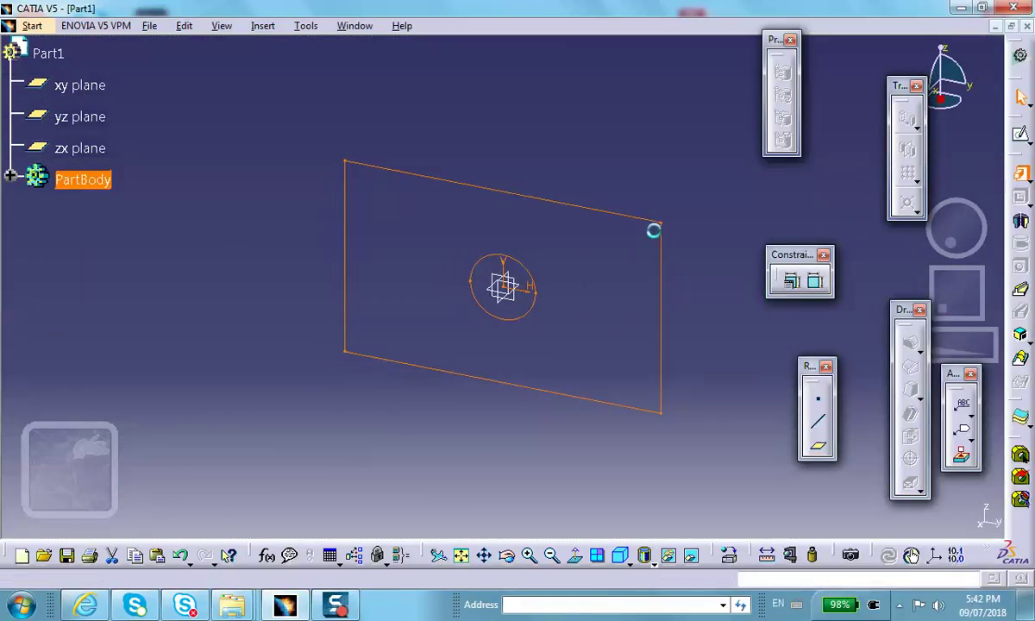
text(2)
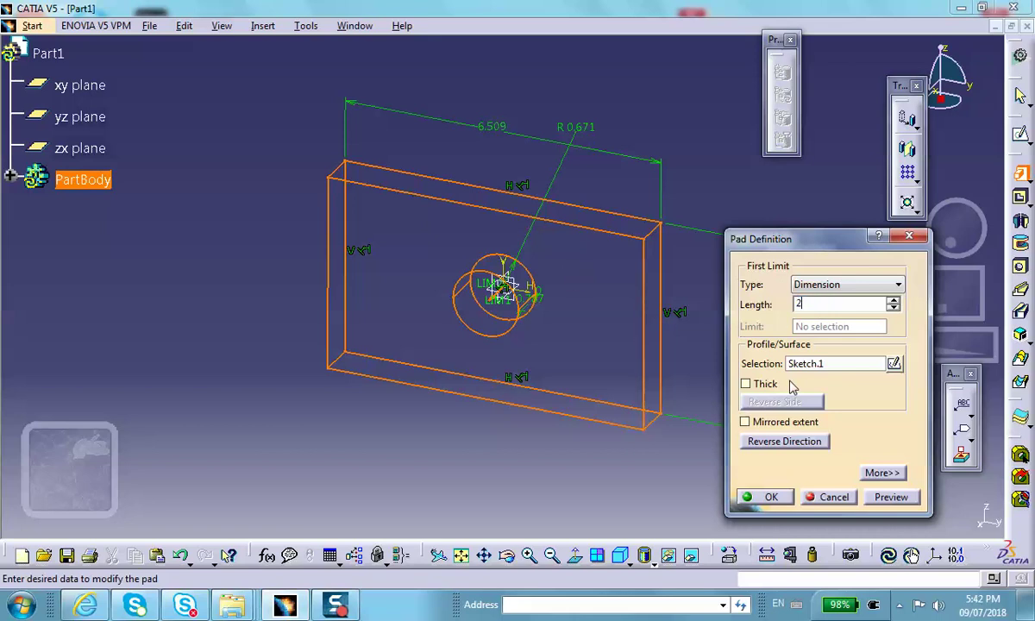
click(779, 500)
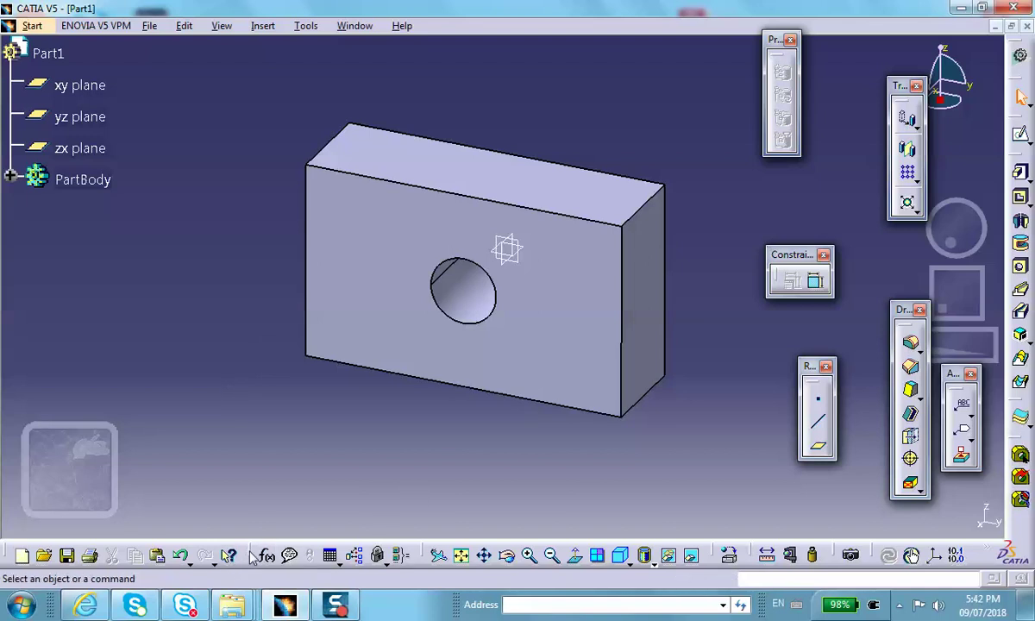
Step: Undock the Knowledge toolbar and place it floating beside the model
drag(252, 556, 69, 315)
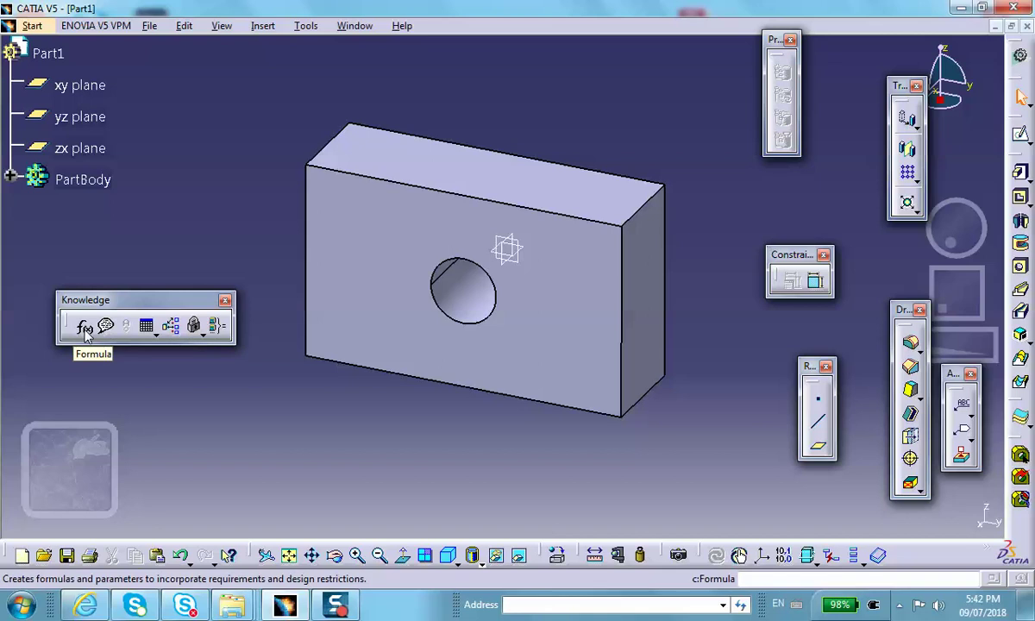
drag(112, 298, 78, 288)
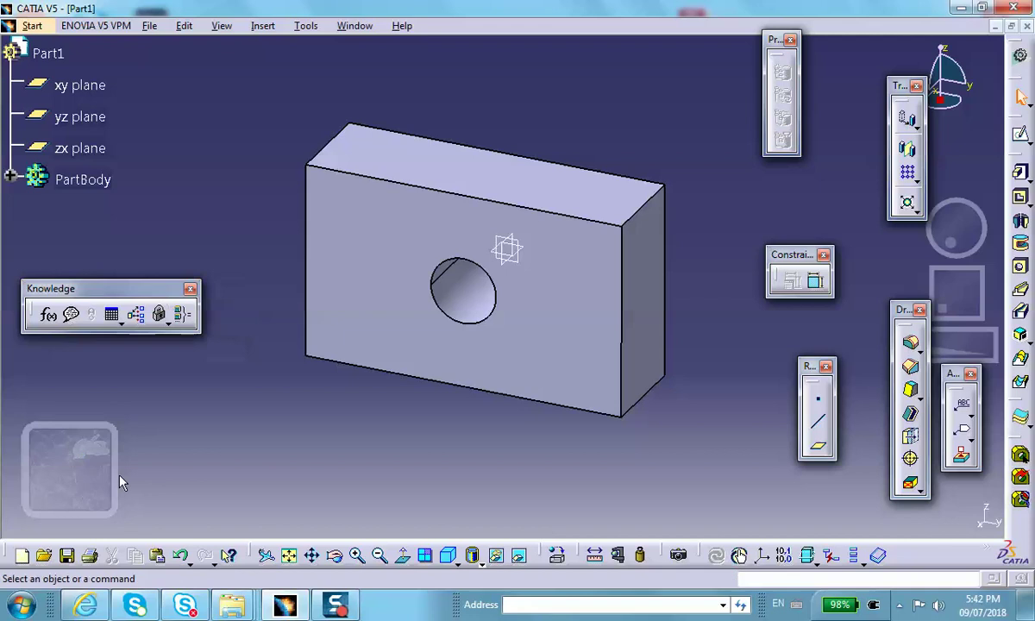
Step: Examine the part's parameter list in the Formulas dialog alongside the block, and close it without changes
click(48, 315)
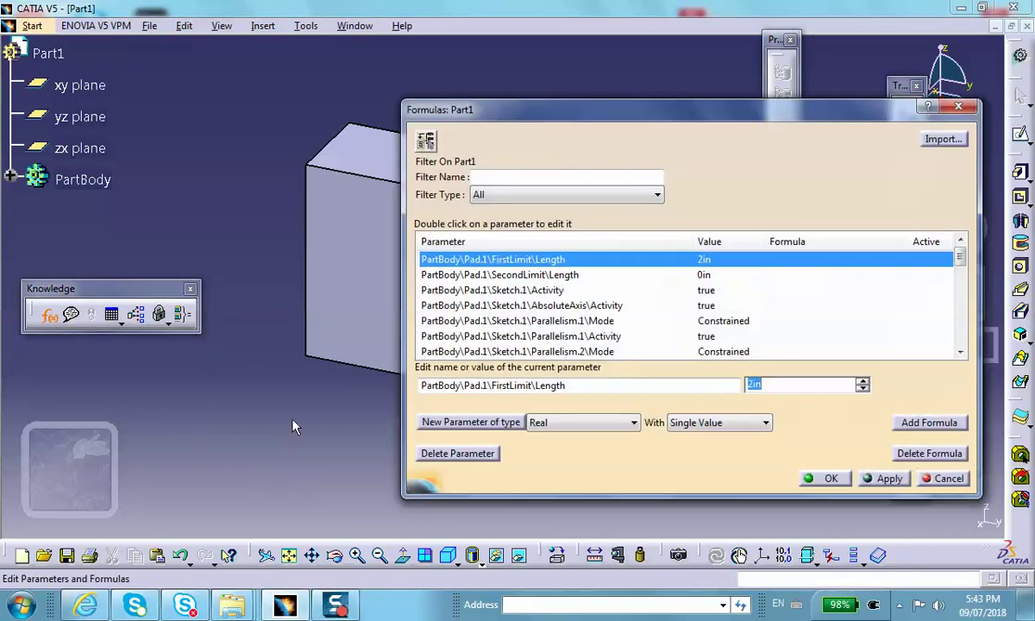
middle_drag(279, 423, 106, 381)
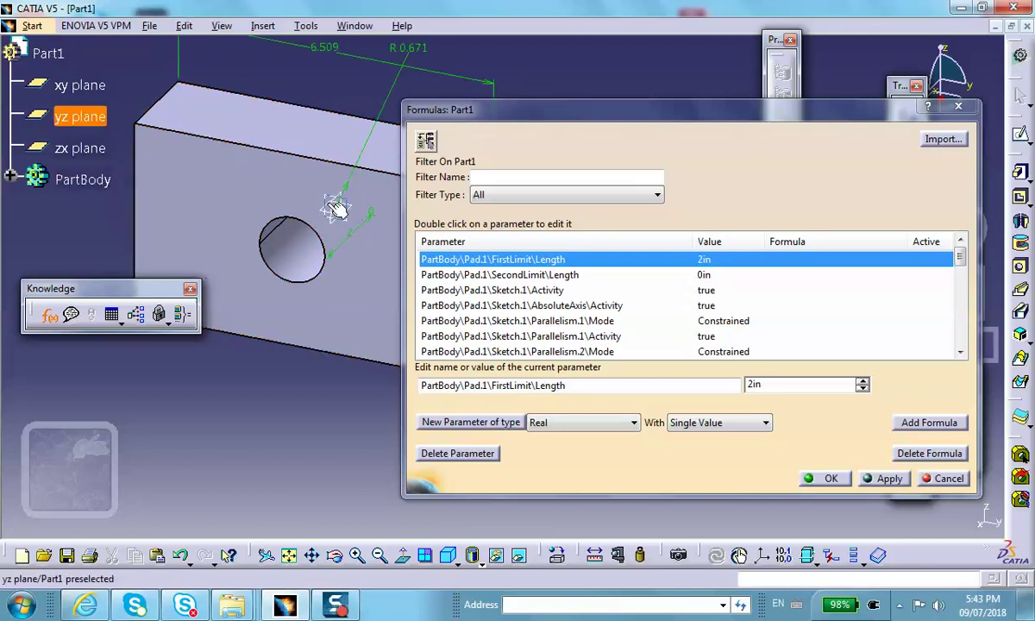
middle_drag(341, 203, 335, 223)
click(537, 109)
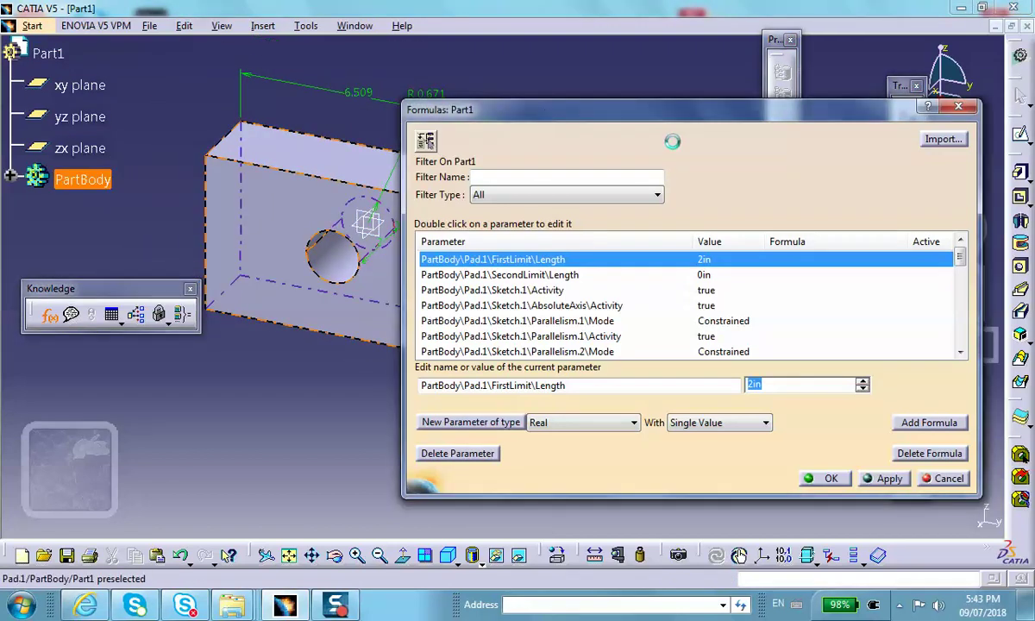
drag(537, 109, 640, 92)
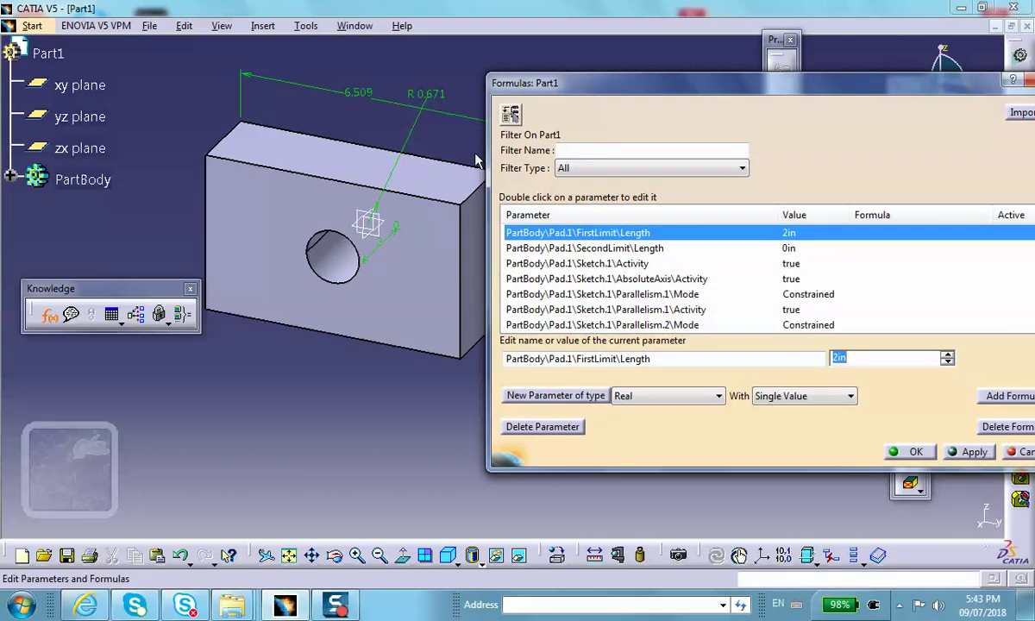
middle_drag(401, 164, 276, 196)
scroll(308, 219, down, 1)
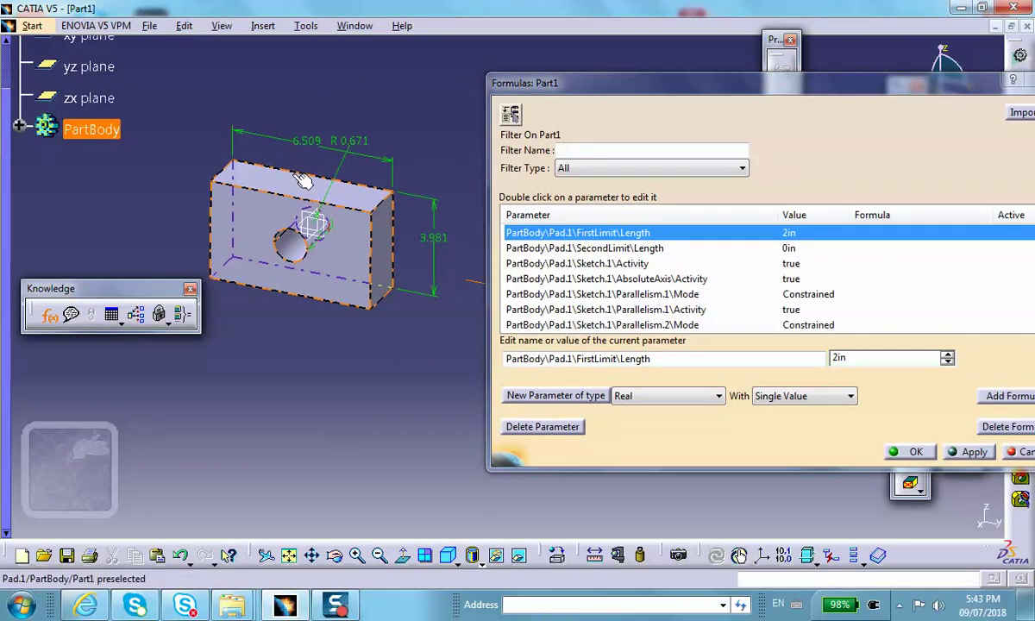
drag(648, 80, 573, 72)
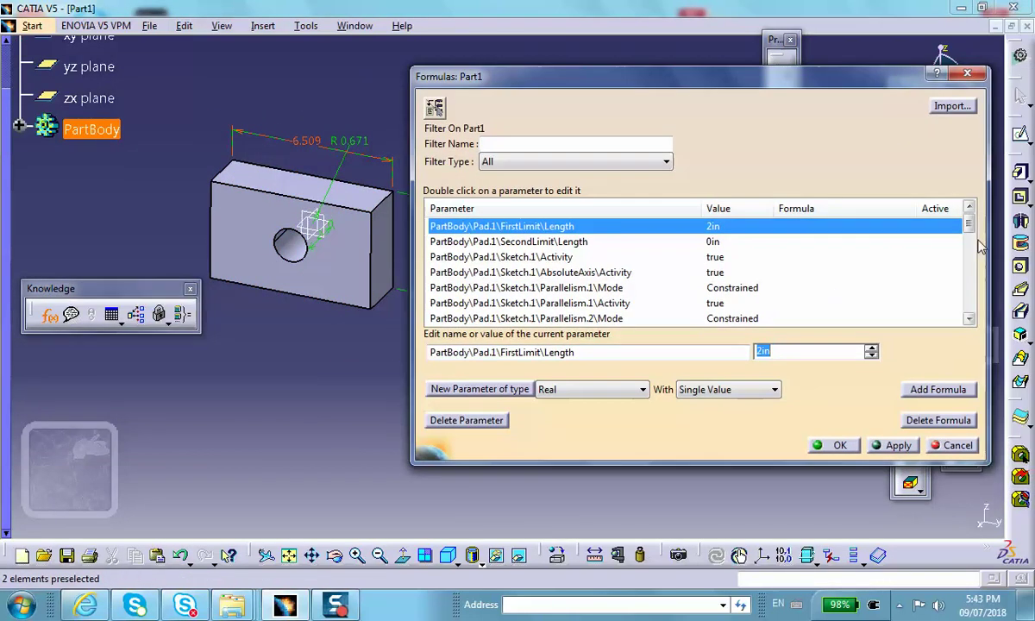
drag(969, 223, 968, 196)
click(952, 446)
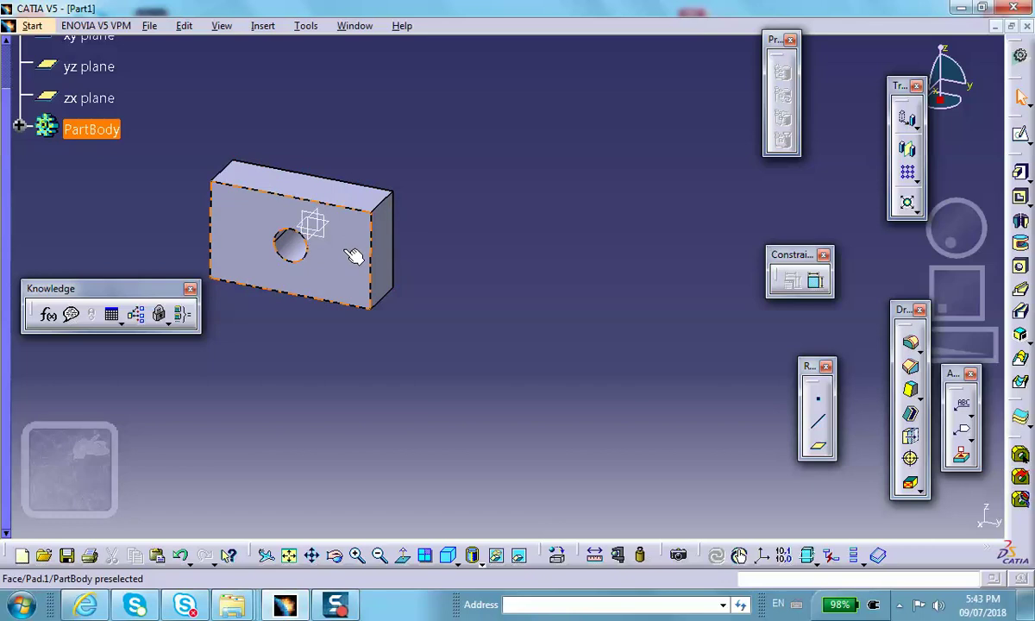
Step: Reopen the Formulas dialog and filter it on the pad to show the pad's dimensions on the model
click(49, 315)
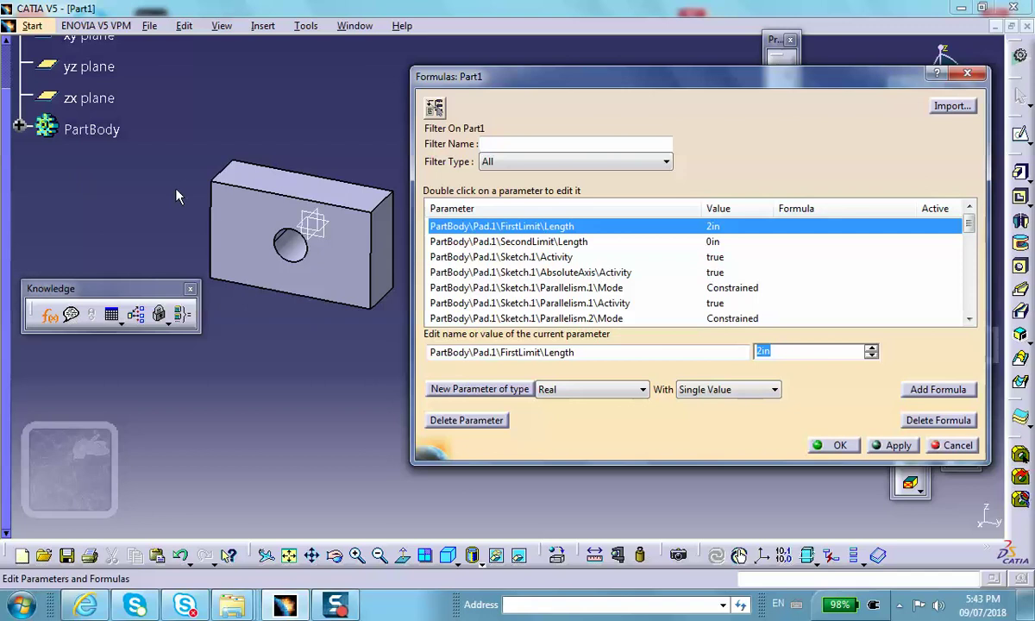
click(229, 210)
scroll(297, 69, up, 1)
middle_drag(297, 70, 257, 50)
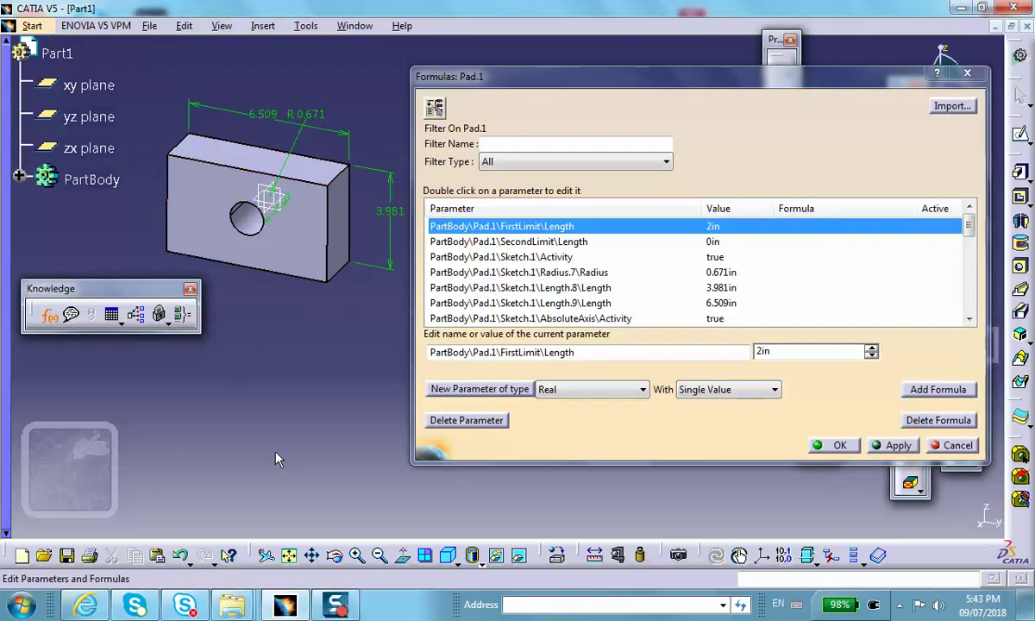
Step: Set the block's height parameter, Length.8, to 5 in and apply the change
click(397, 221)
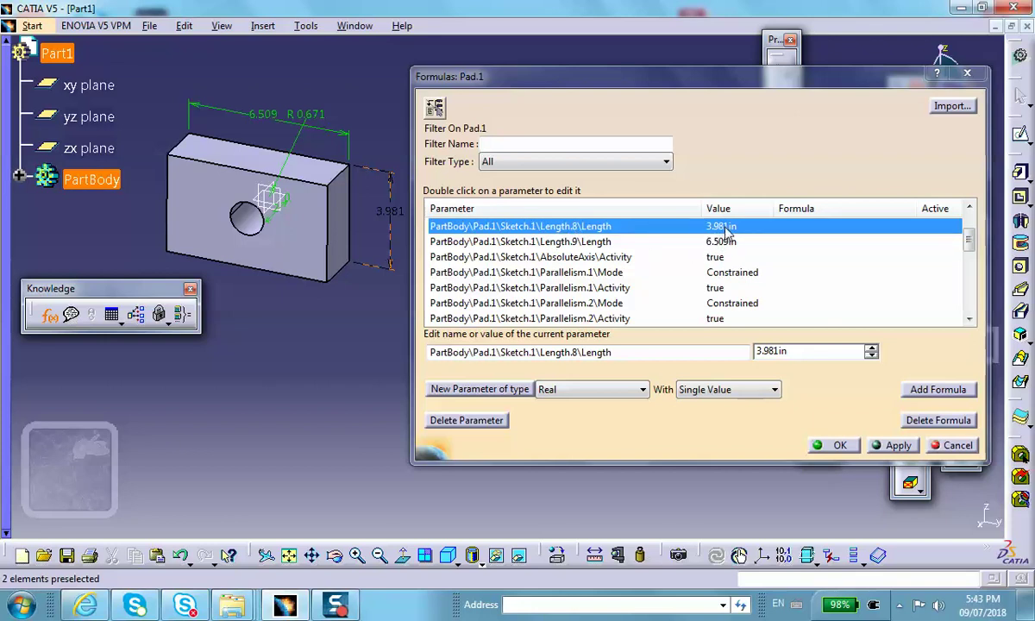
double_click(802, 352)
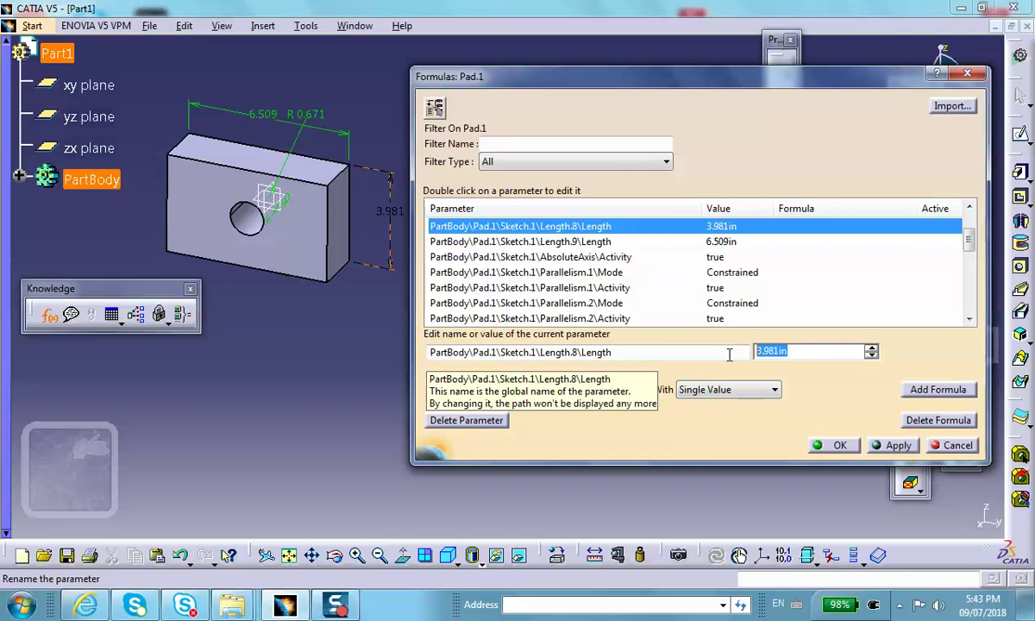
text(5)
click(892, 447)
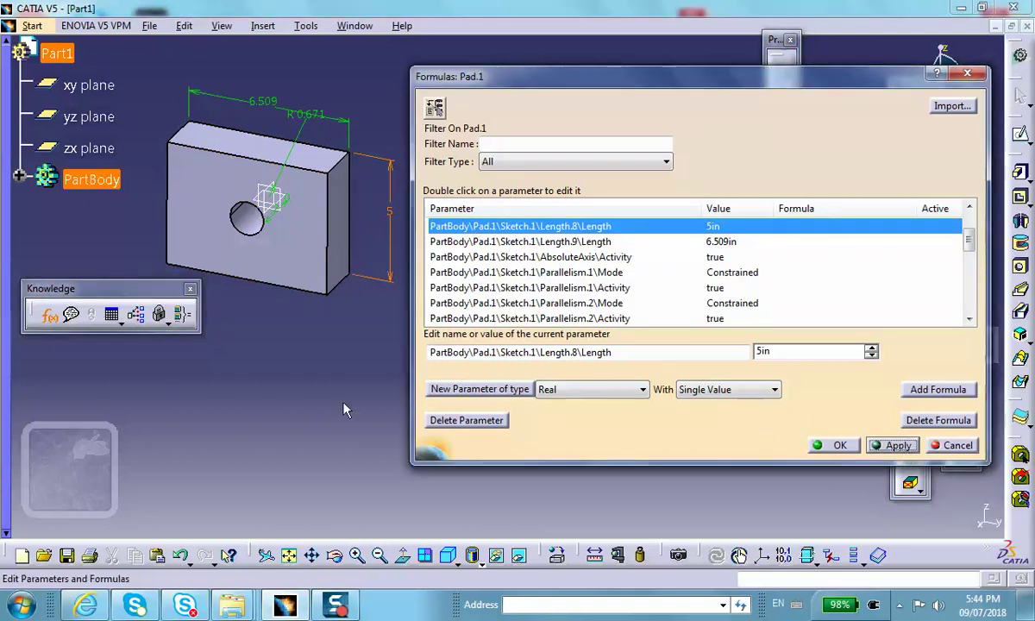
Step: Filter the Formulas dialog on the whole Part1 and move the Knowledge toolbar clear of the block and specification tree
middle_drag(312, 369, 338, 395)
scroll(60, 92, down, 1)
scroll(60, 112, up, 3)
click(48, 153)
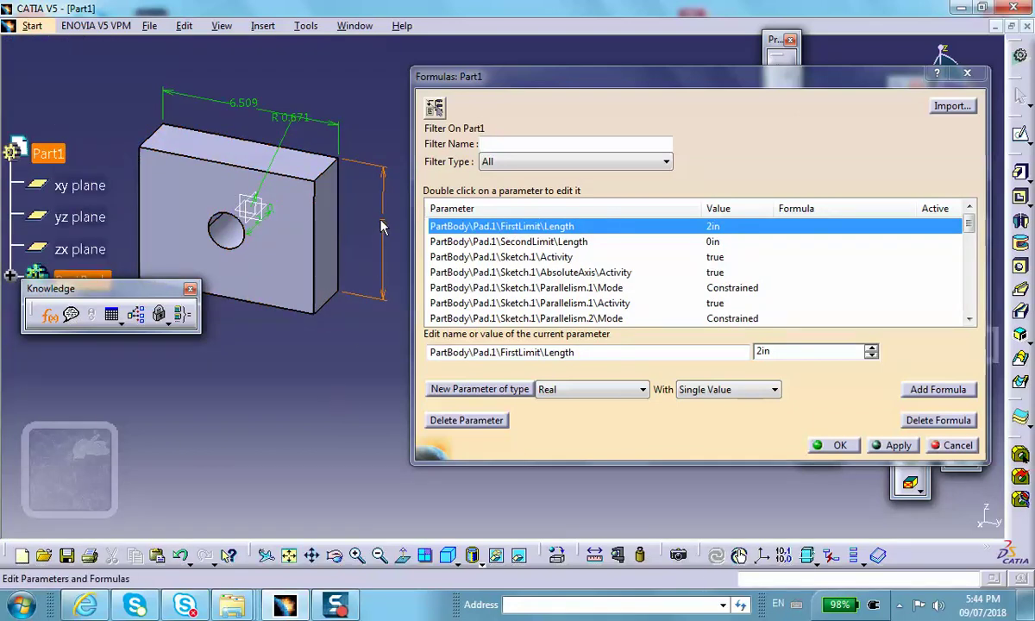
drag(148, 292, 163, 398)
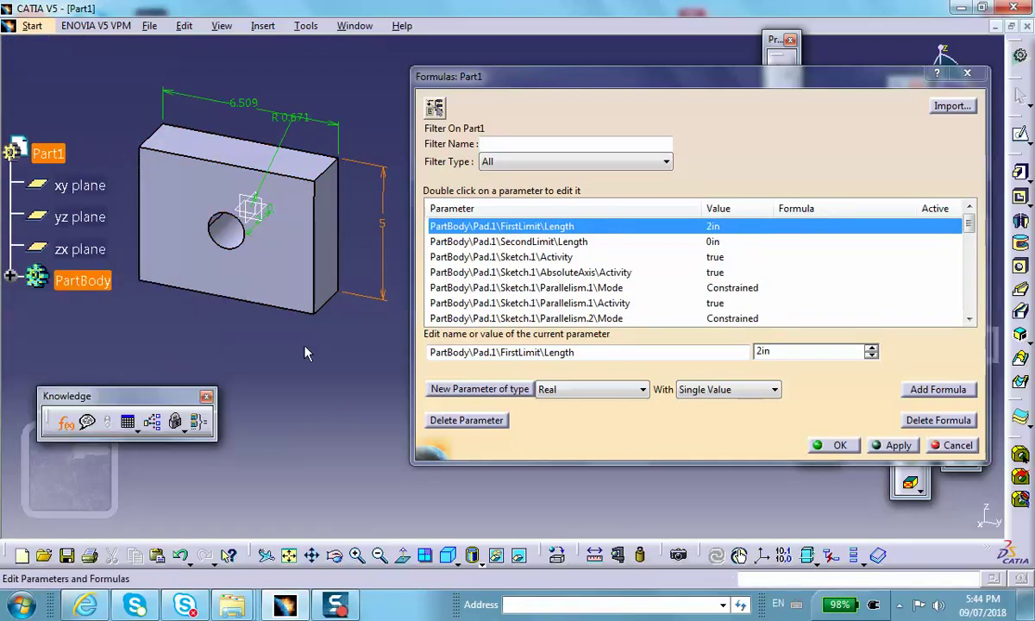
Step: Set the block's width parameter, Length.9, to 7 in through the pad's Formulas list and accept the change
click(836, 446)
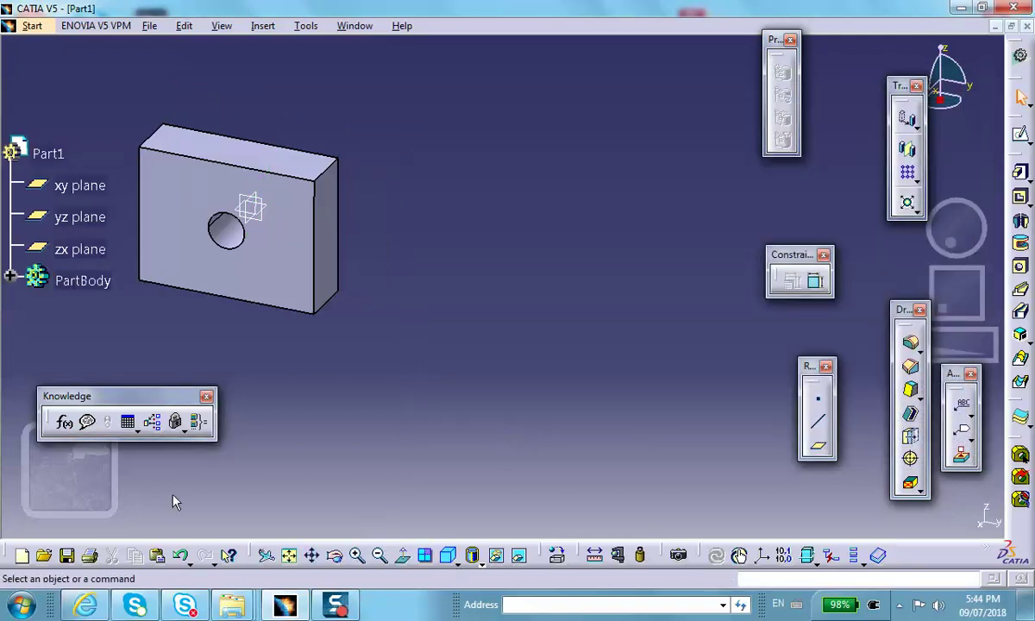
click(64, 421)
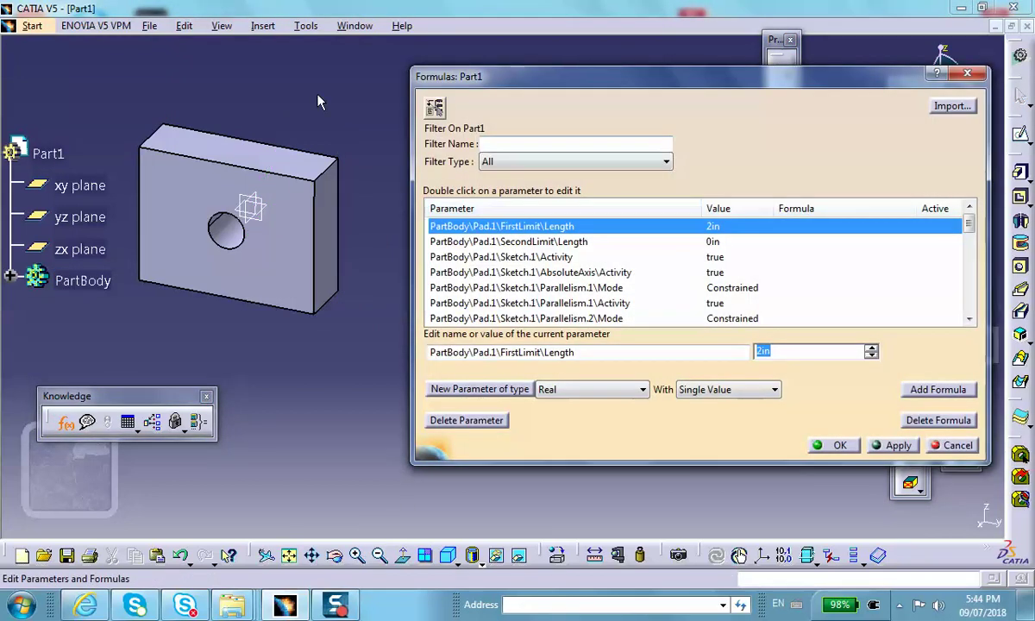
click(224, 140)
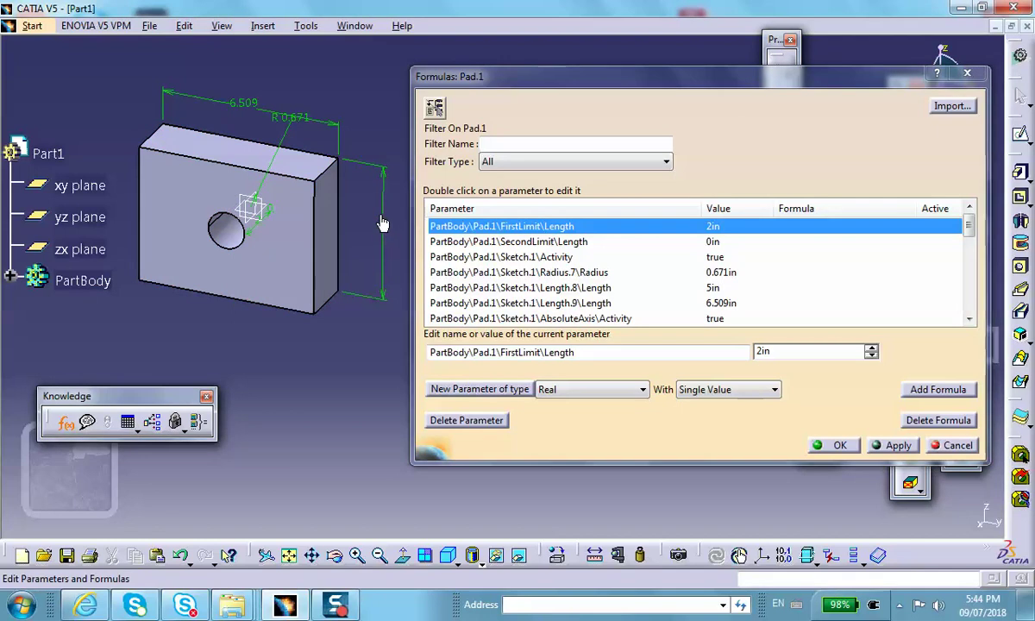
click(247, 105)
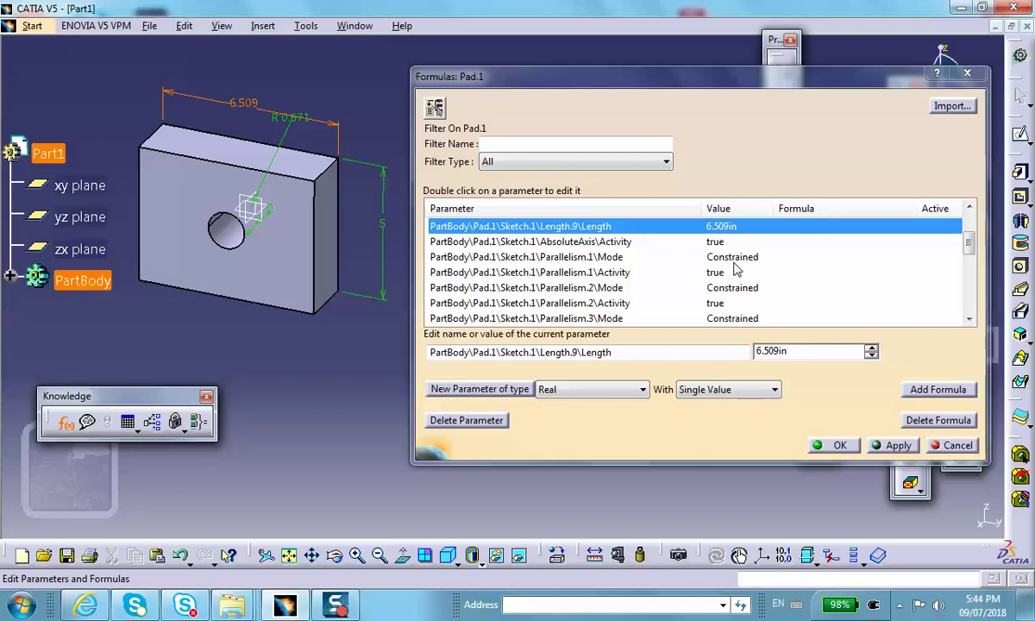
click(797, 351)
drag(796, 351, 701, 354)
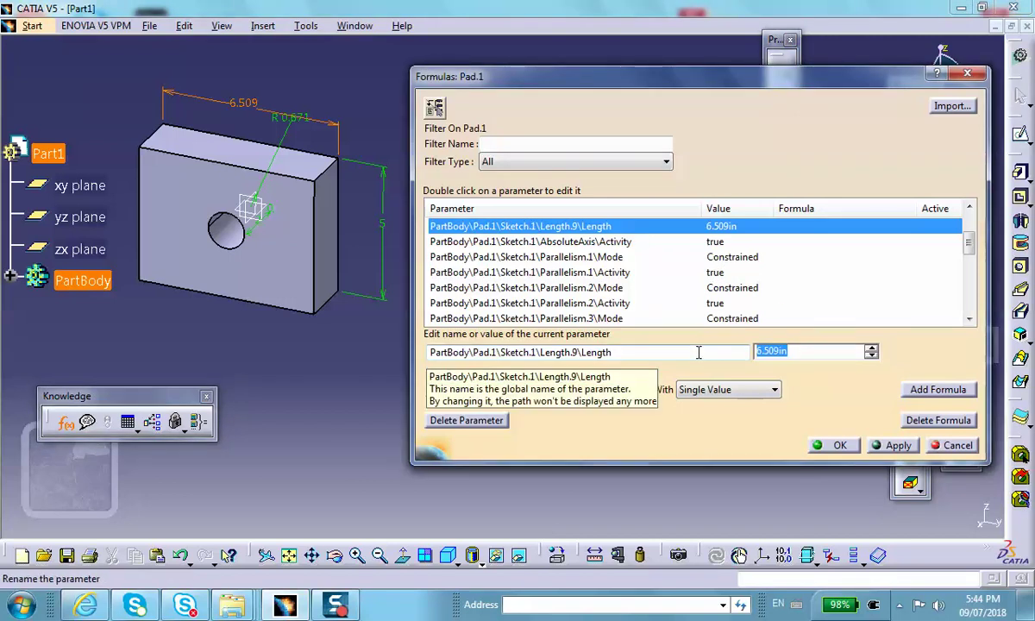
text(7)
click(893, 445)
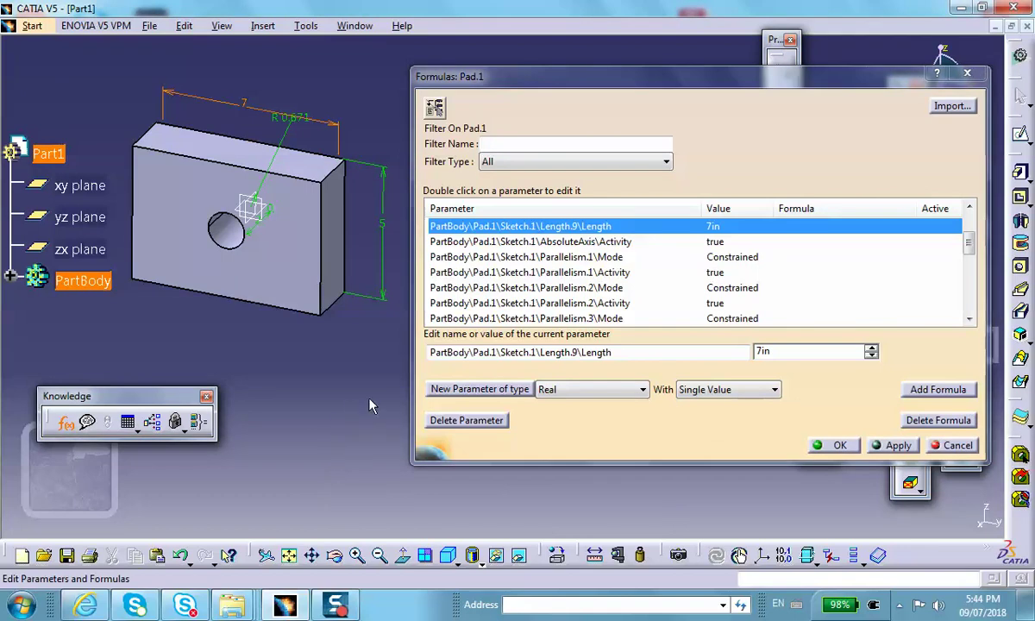
click(838, 445)
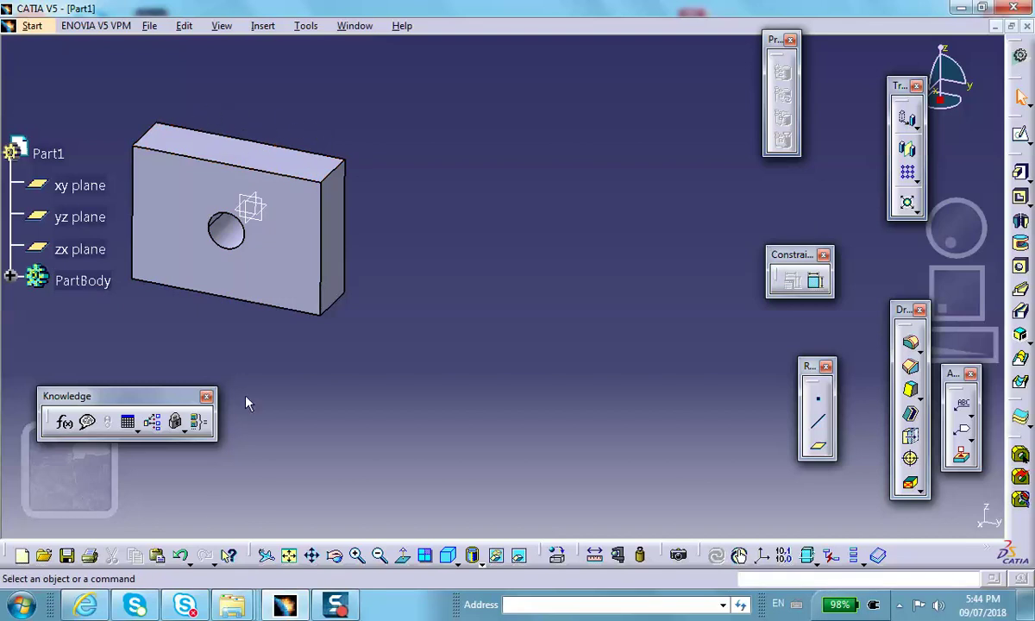
Step: Reopen the Formulas dialog for the pad and set the block's thickness, FirstLimit Length, to 1 in
click(66, 420)
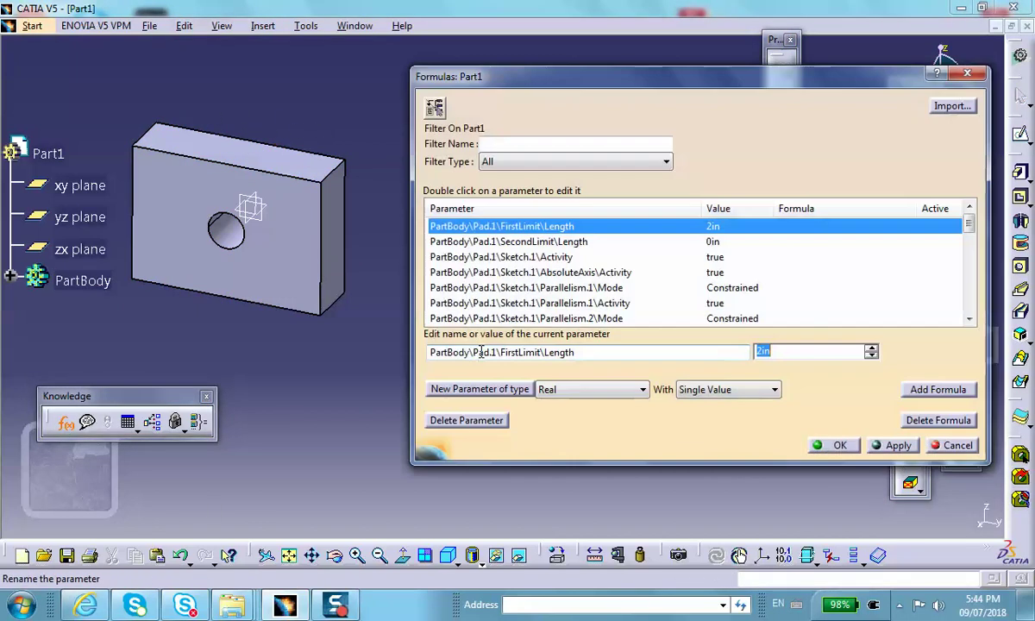
click(277, 223)
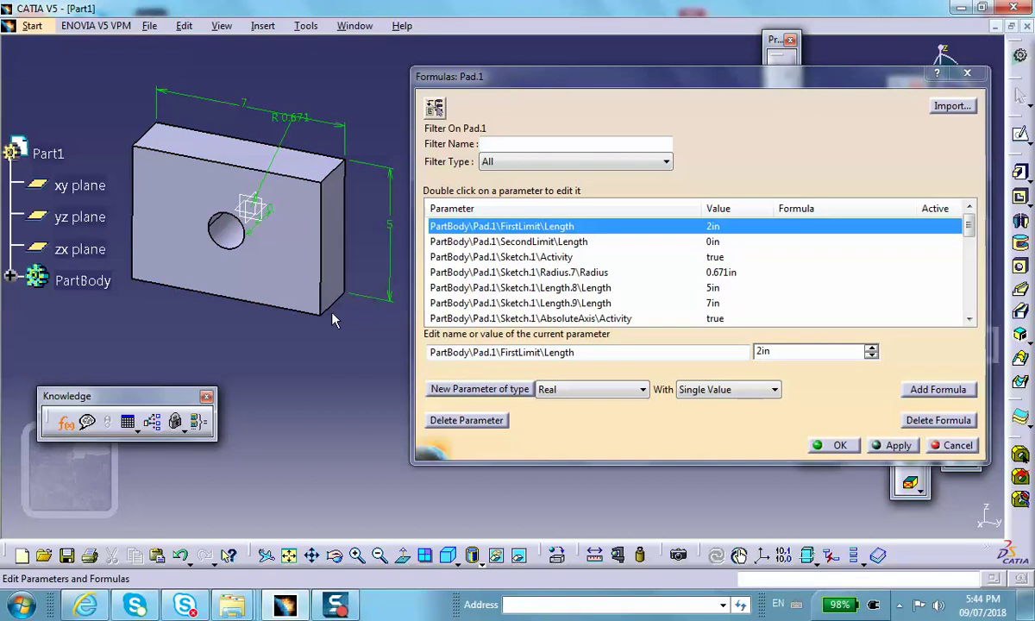
middle_drag(318, 305, 344, 287)
scroll(344, 287, down, 1)
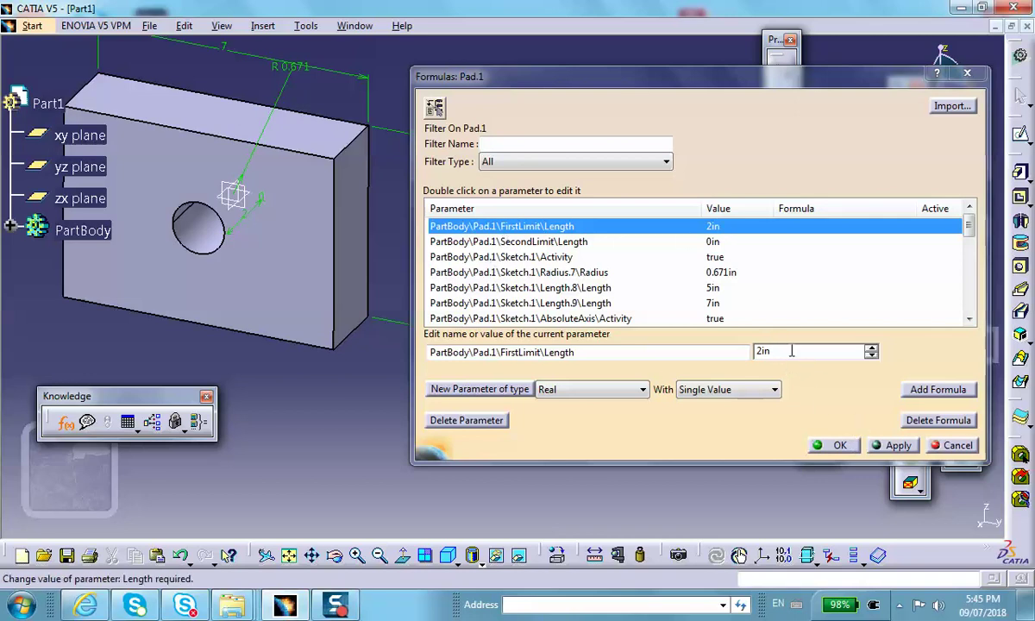
double_click(759, 350)
text(1)
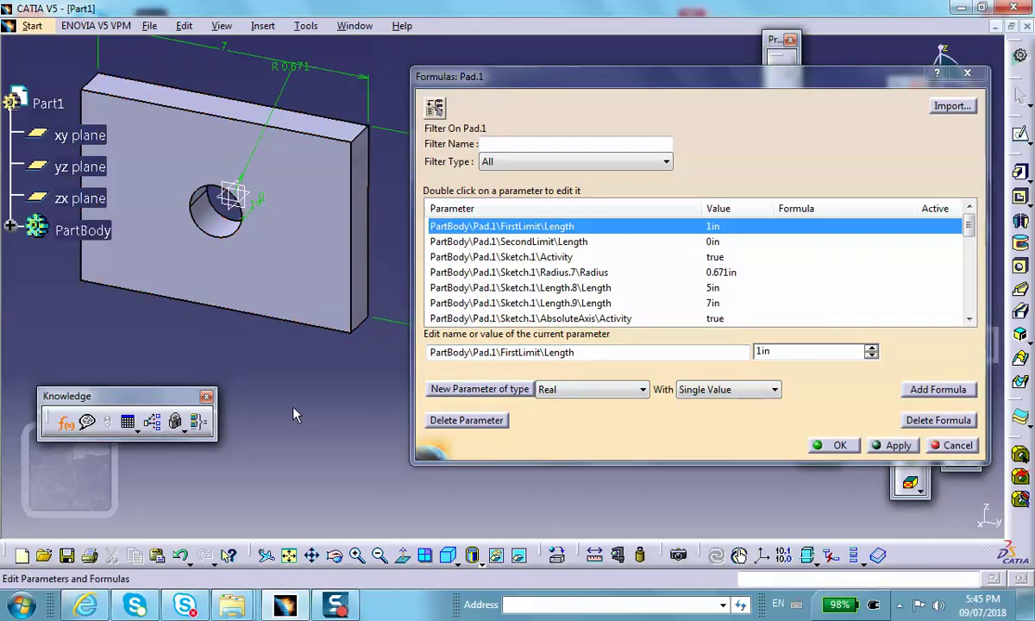
Step: Set the central hole's radius parameter, Radius.7, to 1 in, apply it and close the Formulas dialog with the changes accepted
click(298, 82)
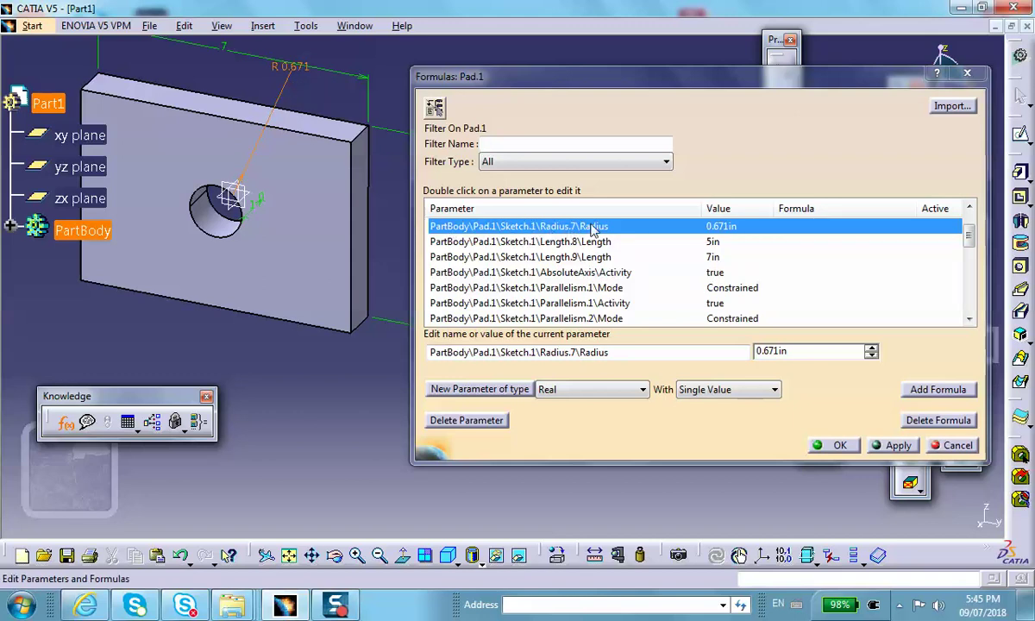
click(771, 353)
double_click(772, 354)
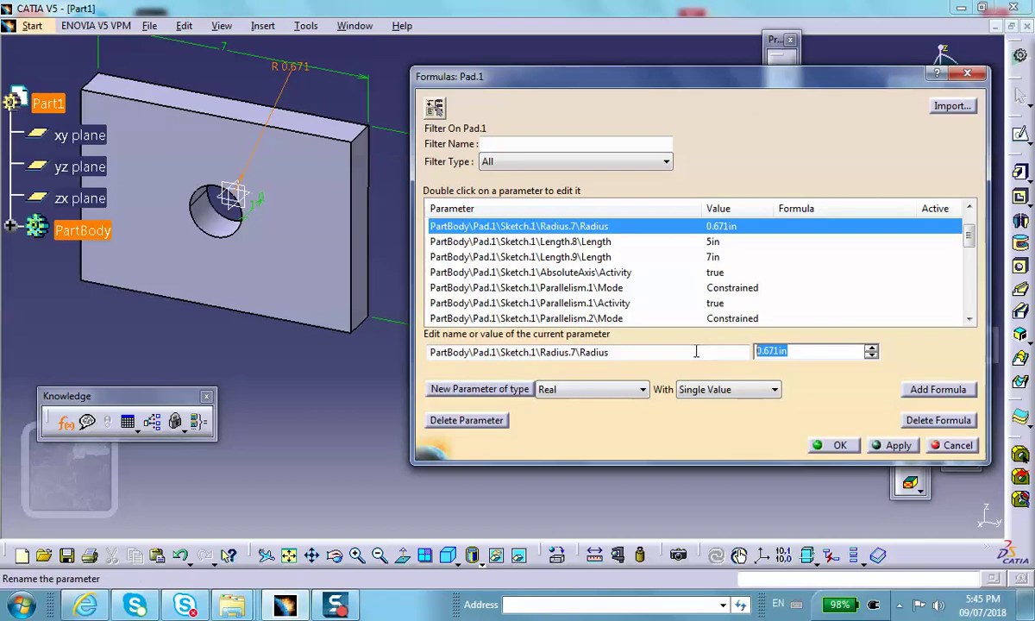
text(1)
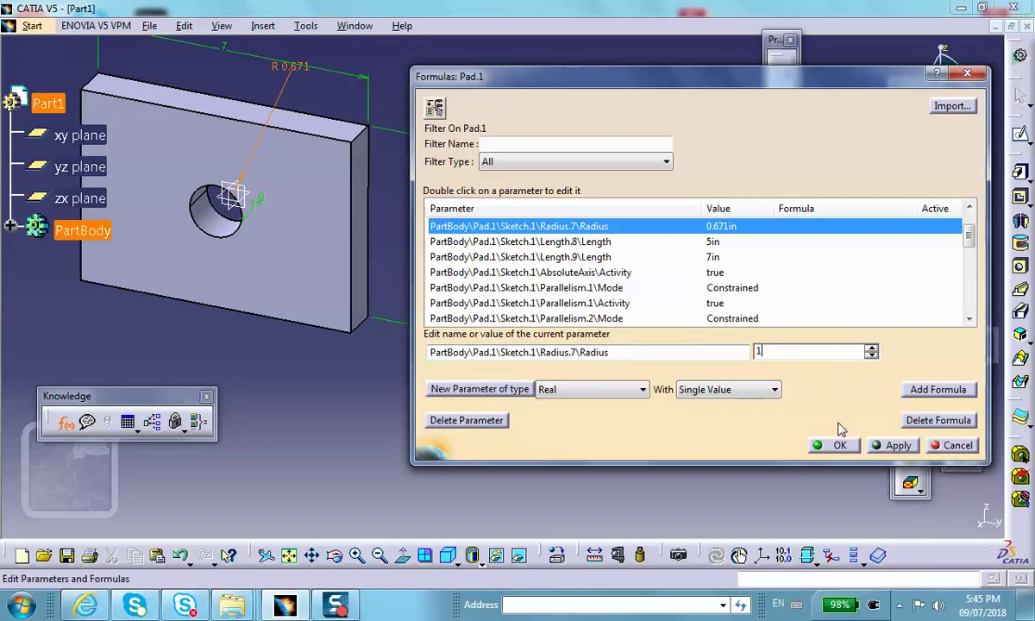
click(880, 445)
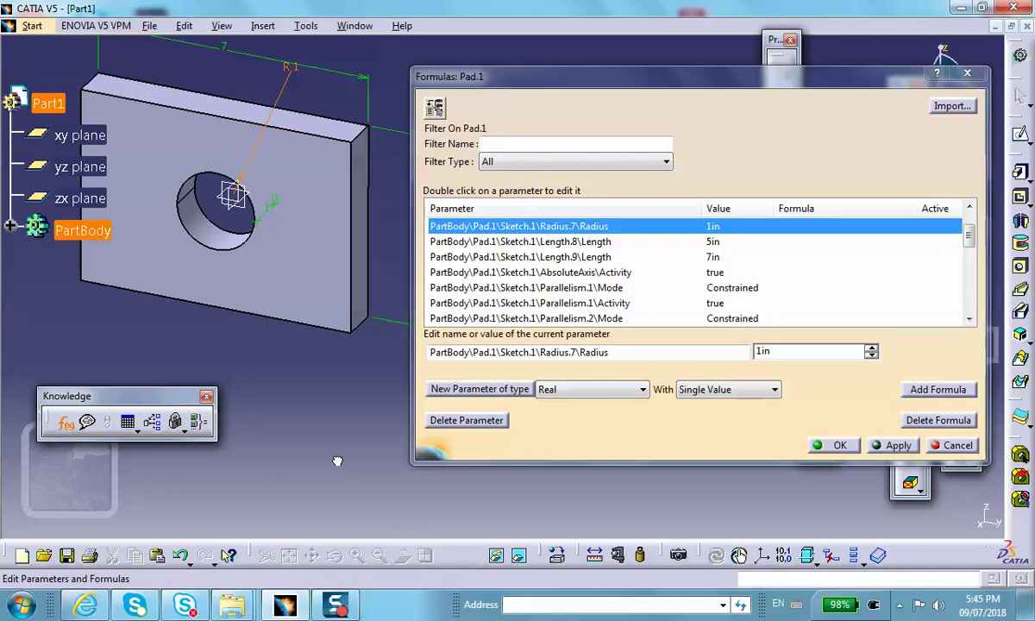
middle_drag(306, 380, 269, 364)
click(305, 390)
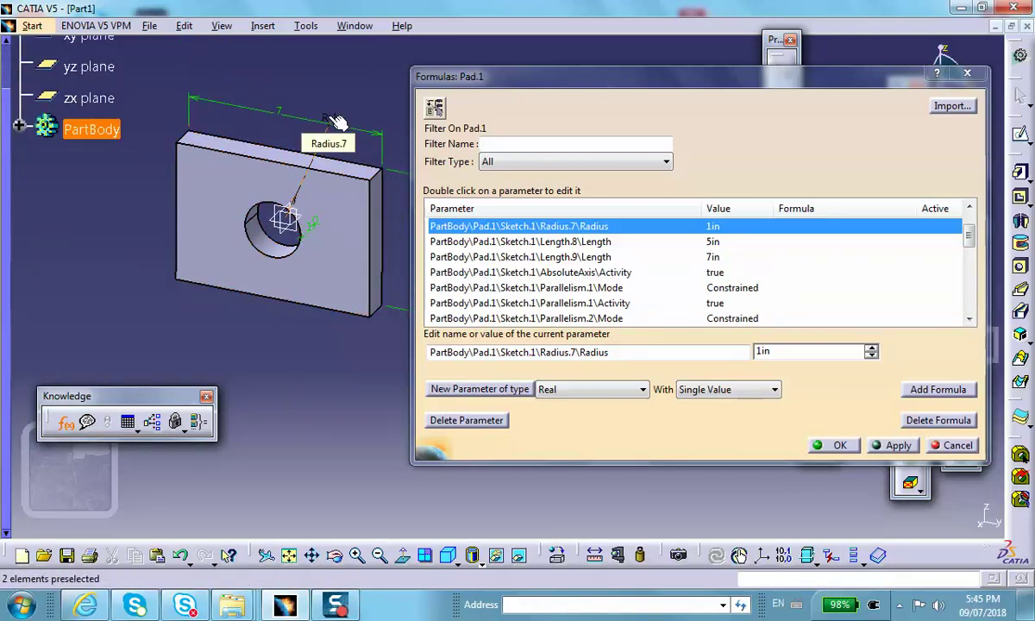
click(290, 123)
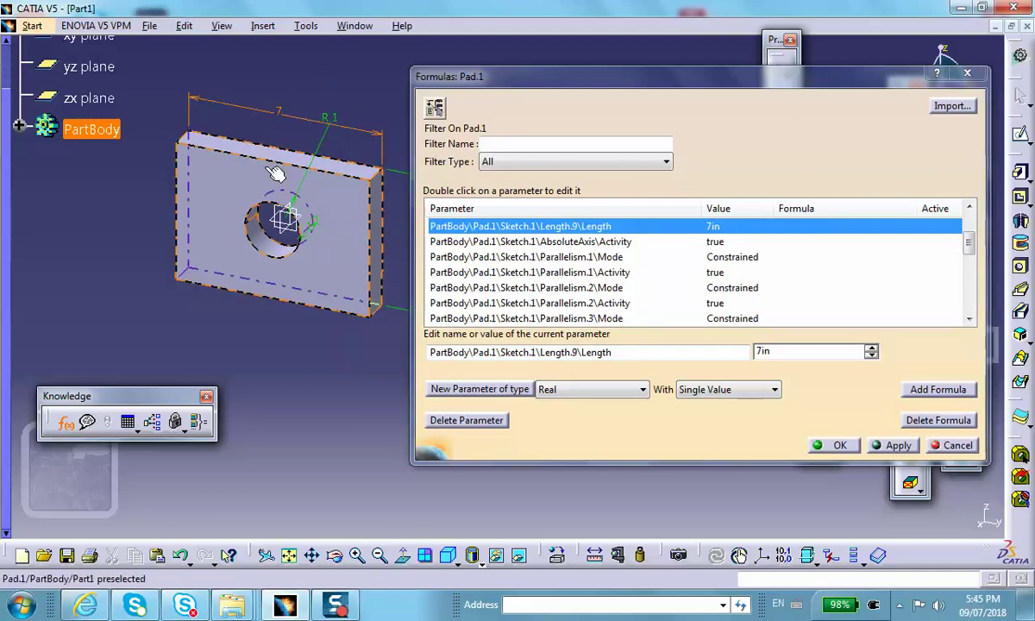
middle_drag(269, 162, 246, 151)
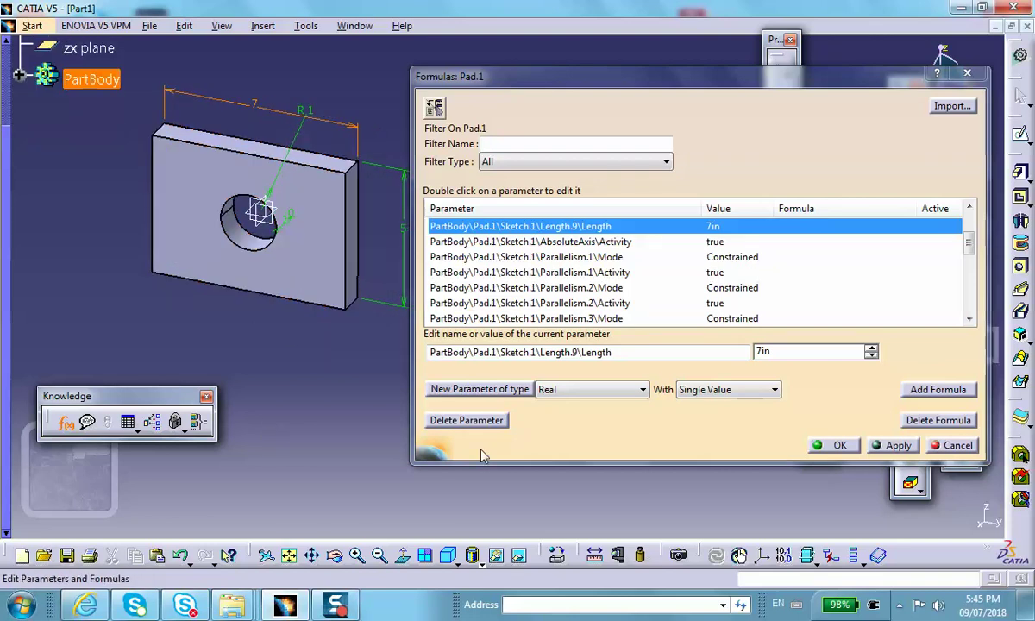
click(836, 446)
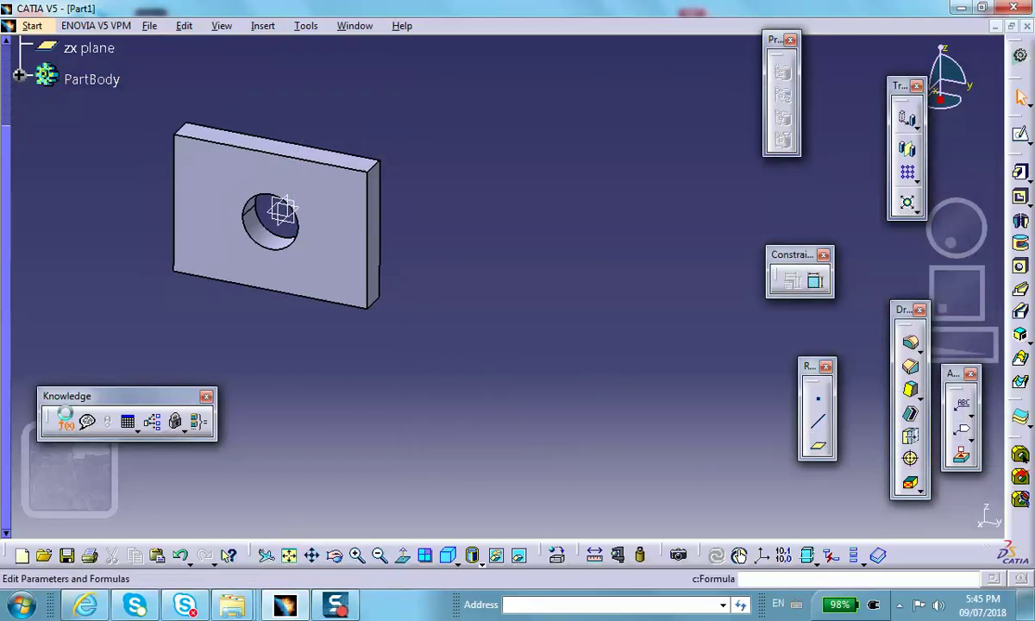
Step: Reopen the Formulas dialog for the pad and rename the block's width parameter, Length.9, to W
click(64, 421)
click(335, 233)
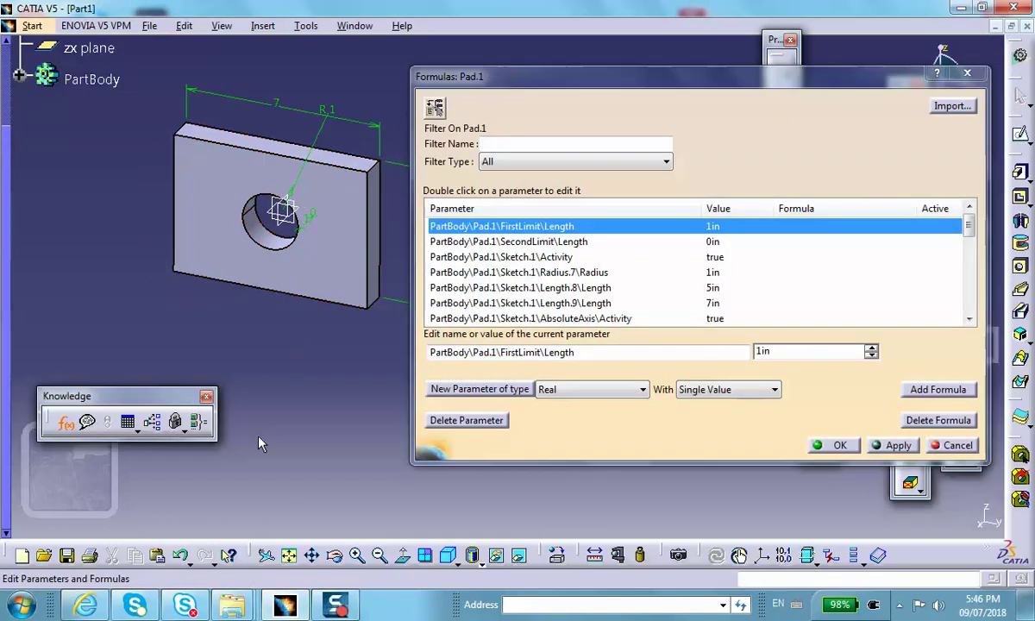
middle_drag(289, 385, 254, 408)
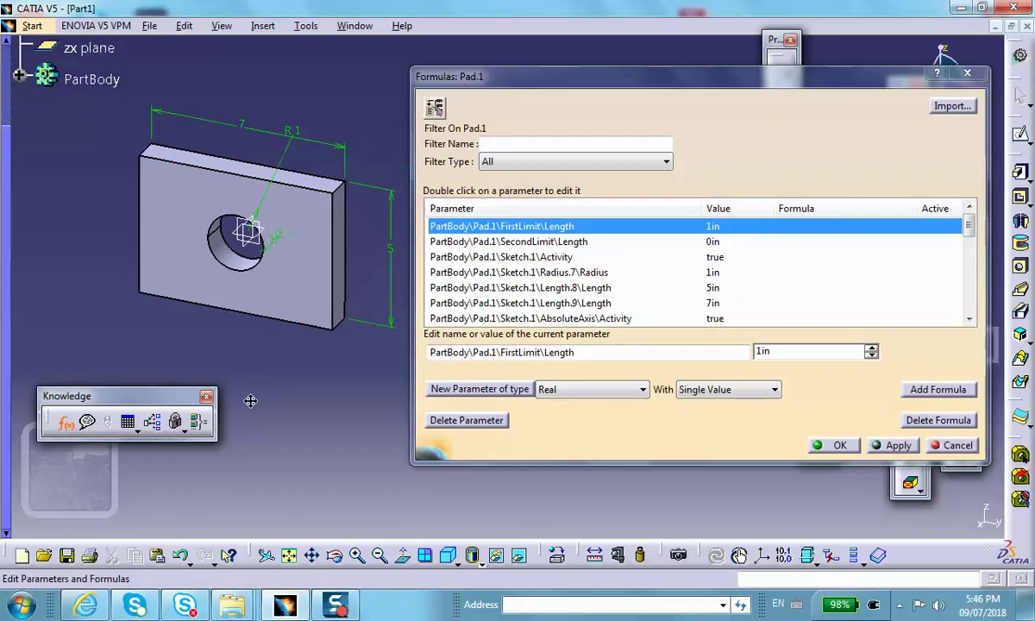
click(245, 126)
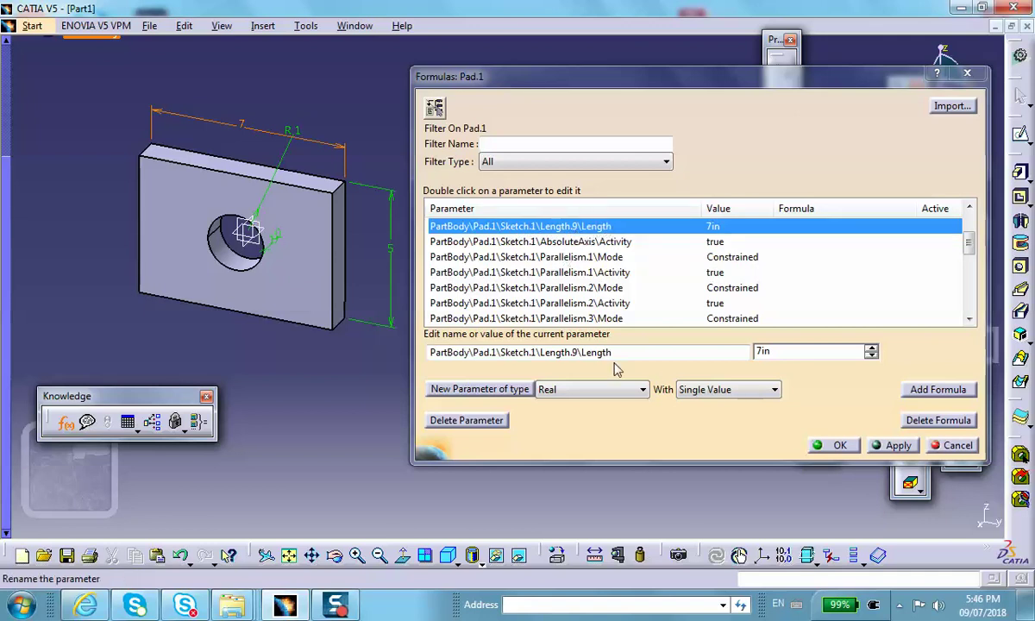
drag(626, 352, 384, 336)
text(W)
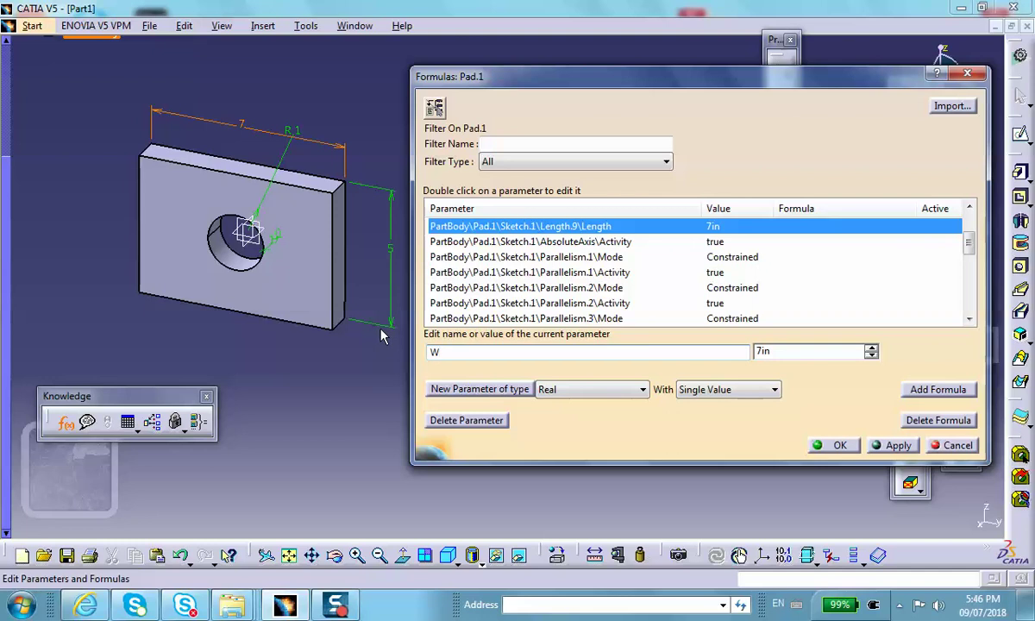
click(909, 446)
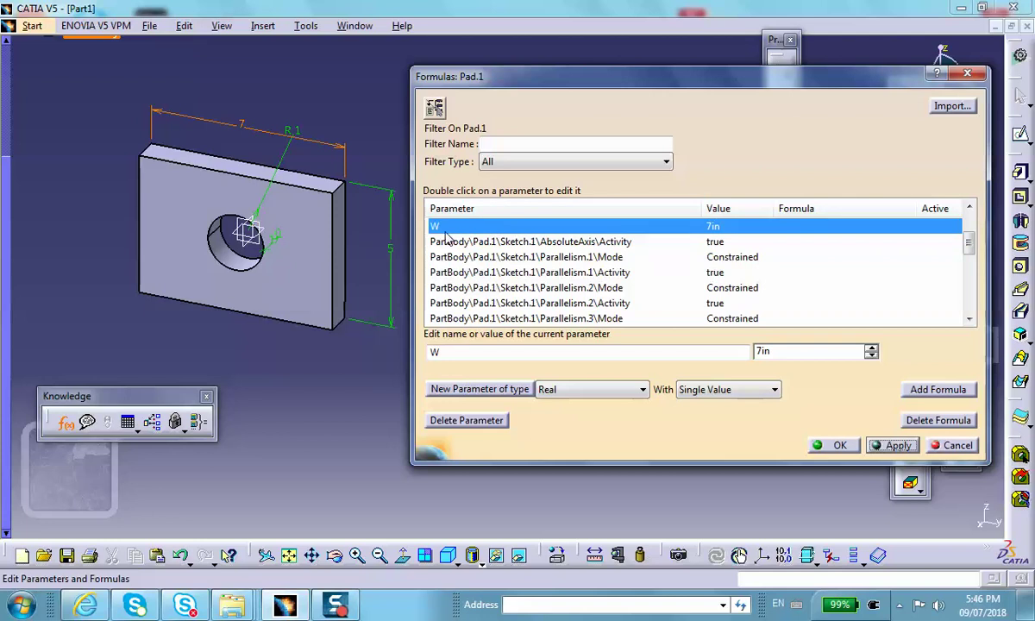
Step: Rename the block's height parameter, Length.8, to H and apply the new name
click(389, 258)
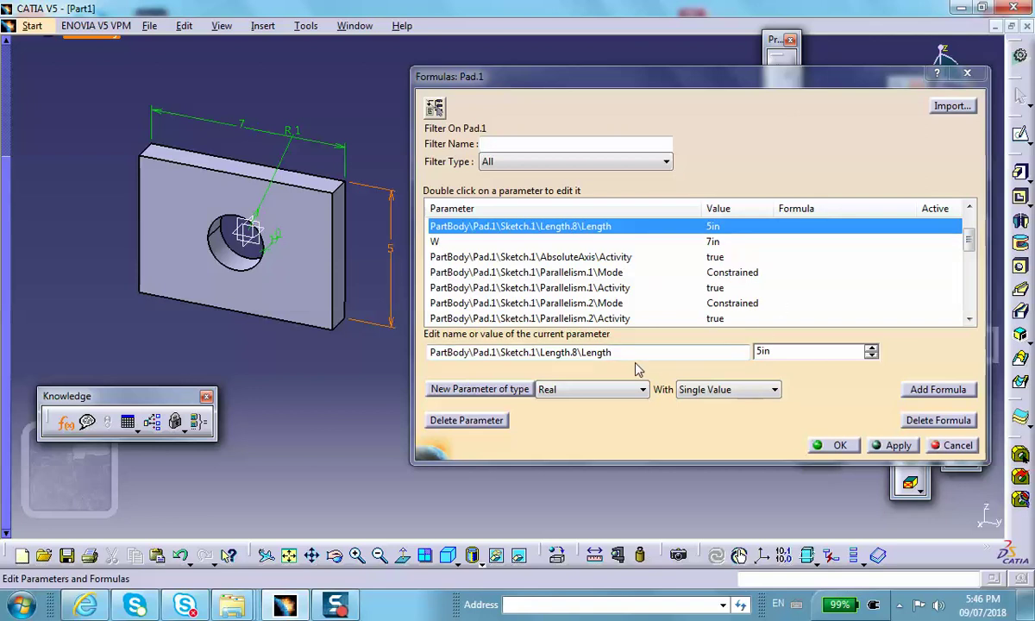
drag(634, 357, 398, 342)
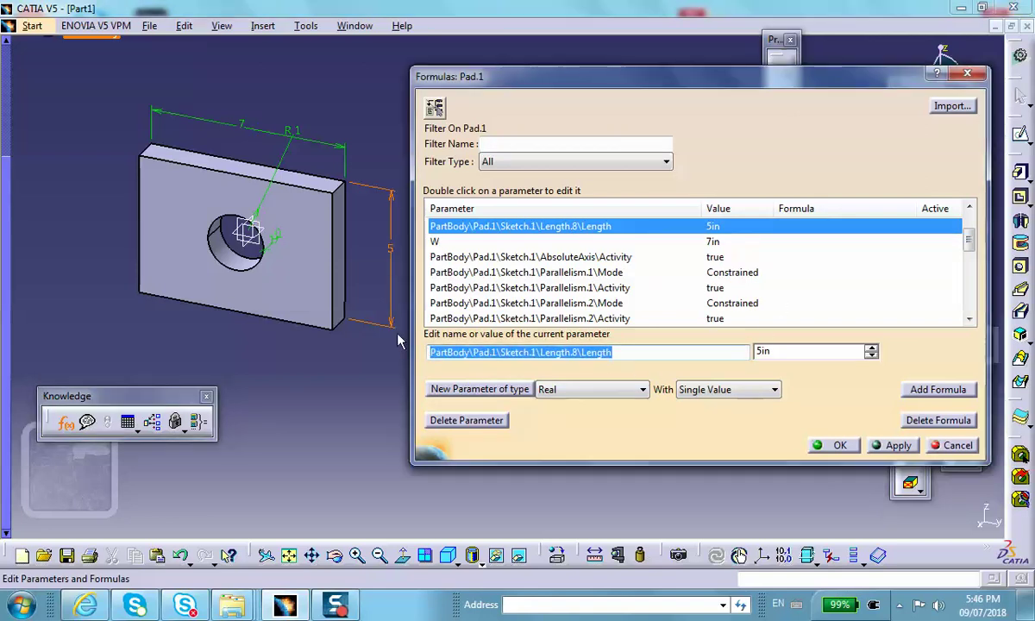
text(H)
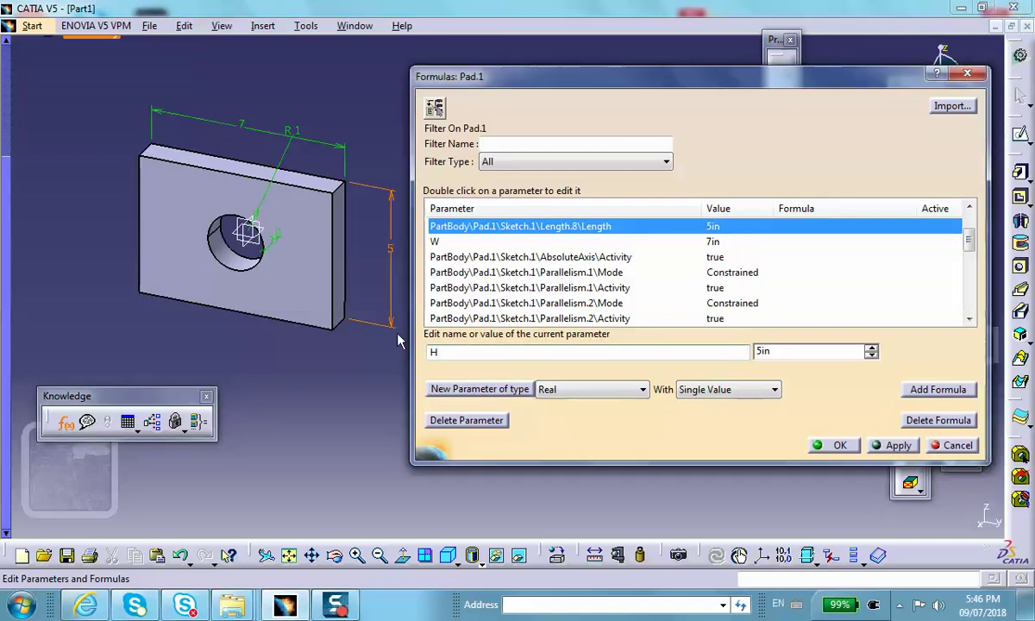
click(888, 445)
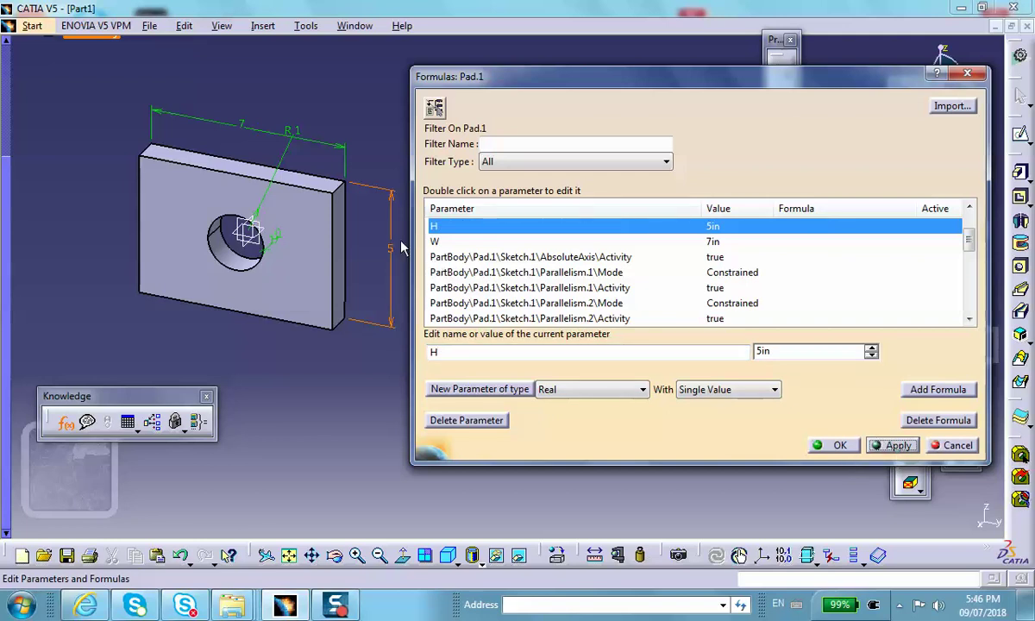
Step: Rename the central hole's radius parameter, Radius.7, to R and apply the new name
click(294, 150)
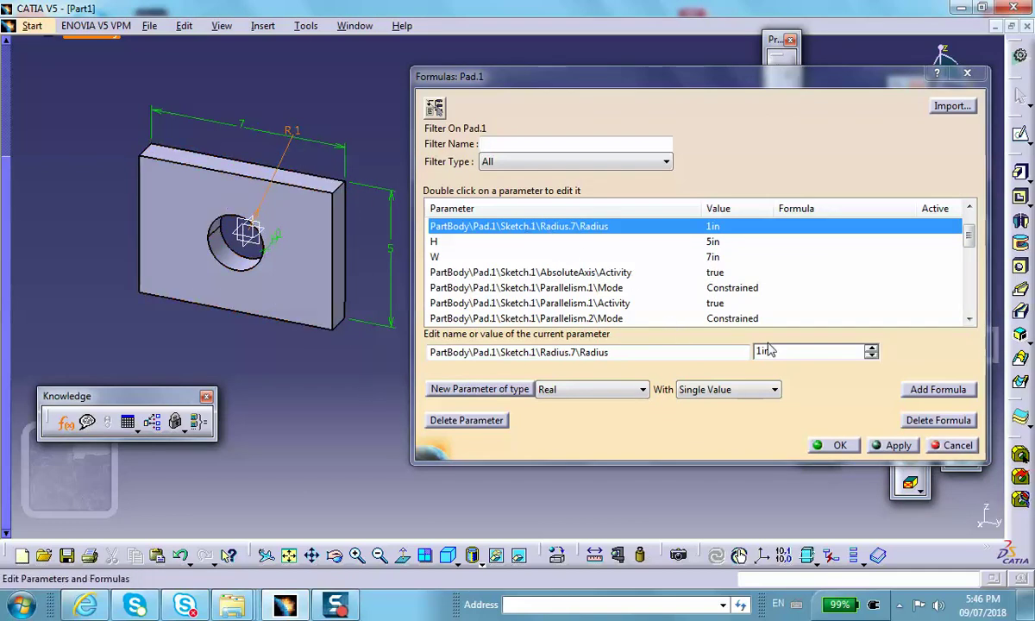
drag(609, 349, 376, 336)
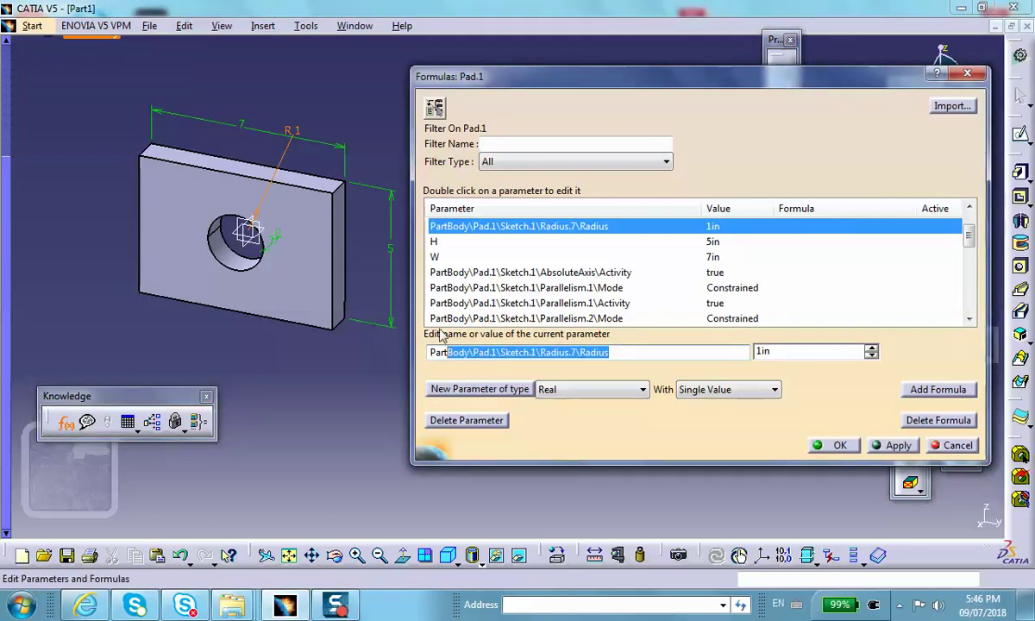
text(R)
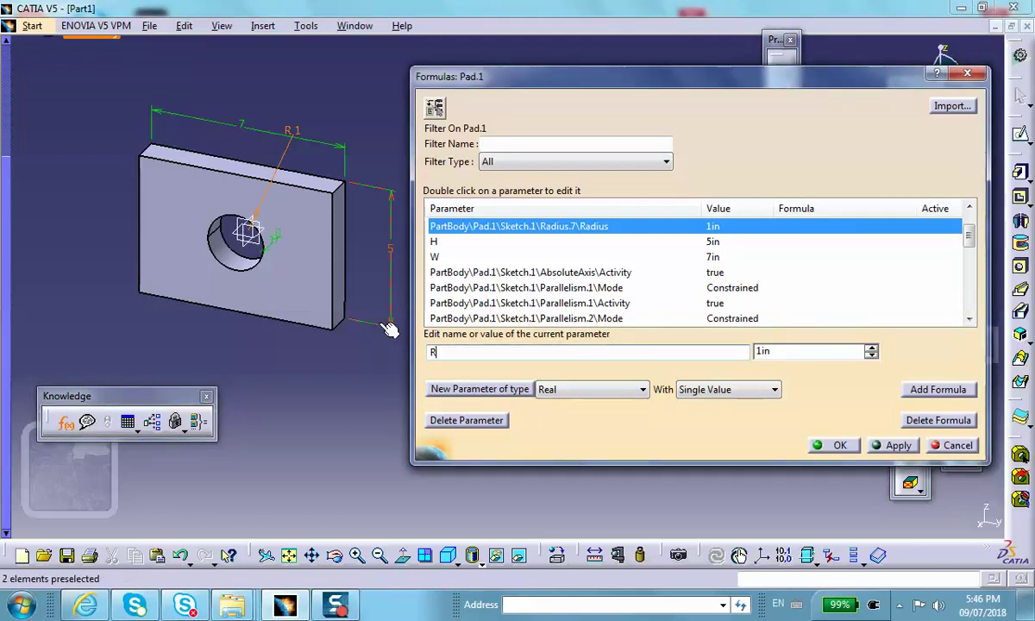
click(890, 445)
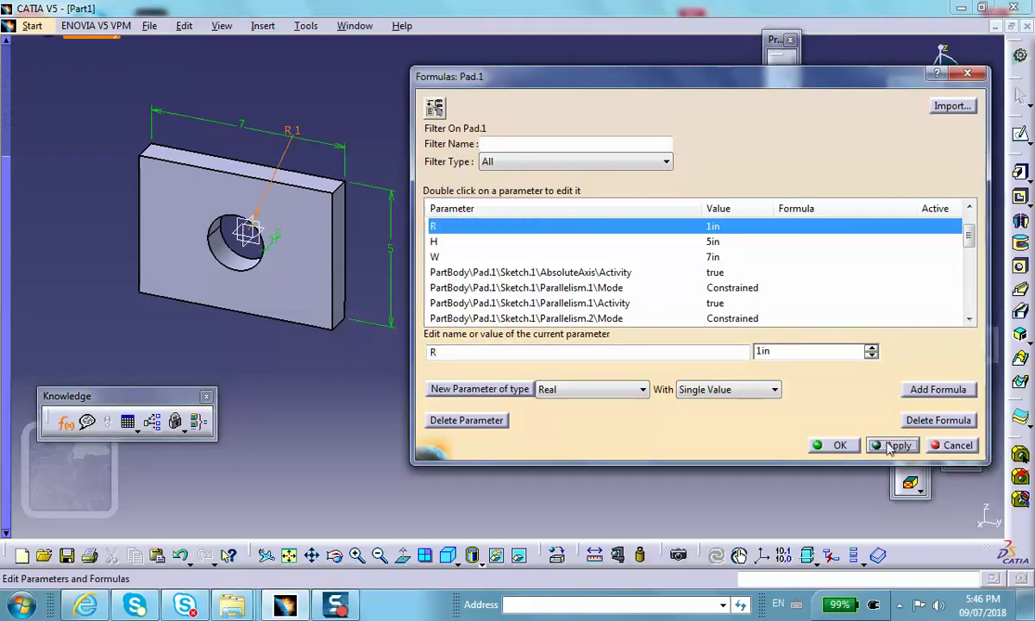
Step: Rename the pad's first limit length parameter, FirstLimit\Length, to L and apply the new name
click(272, 246)
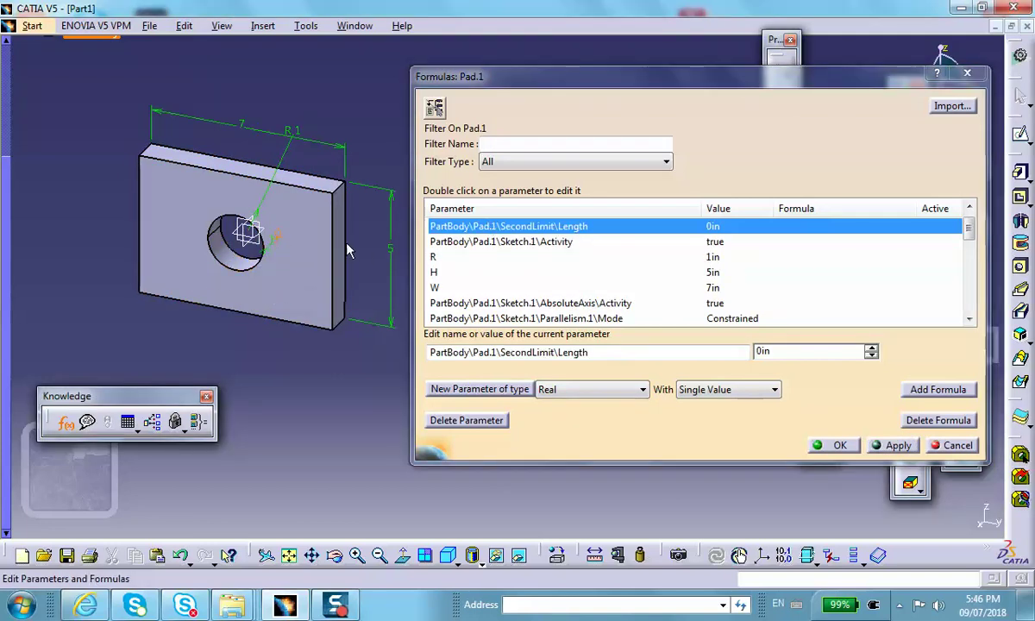
middle_drag(296, 250, 300, 194)
middle_drag(214, 239, 293, 281)
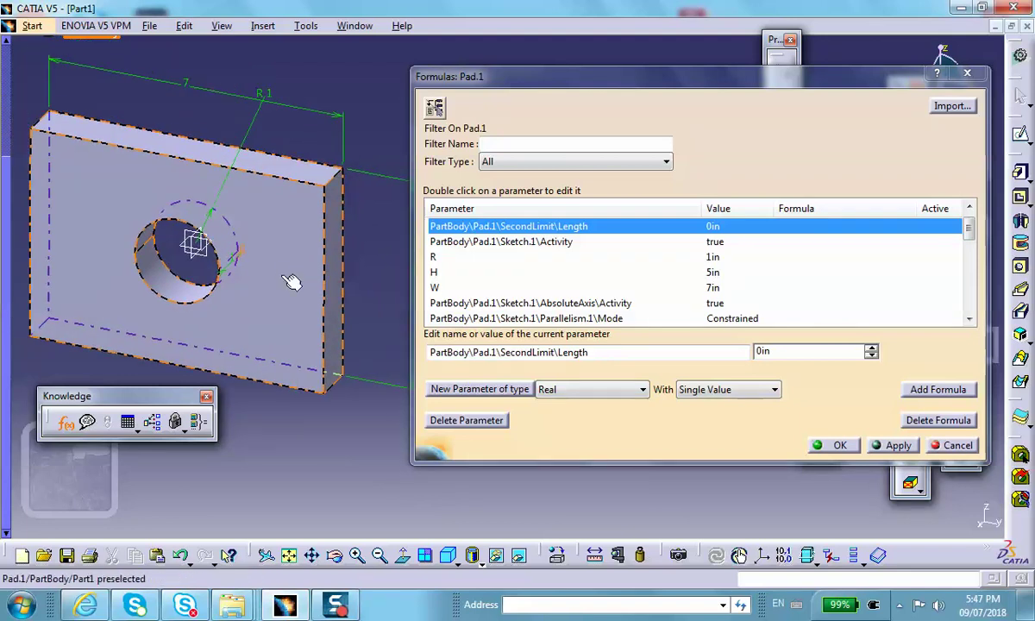
click(230, 264)
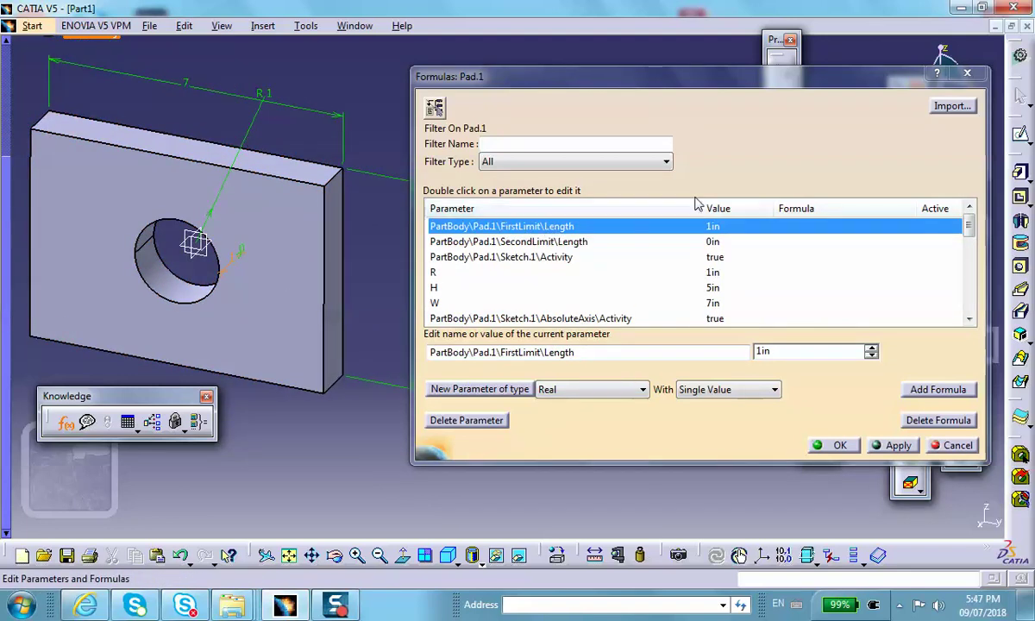
double_click(705, 352)
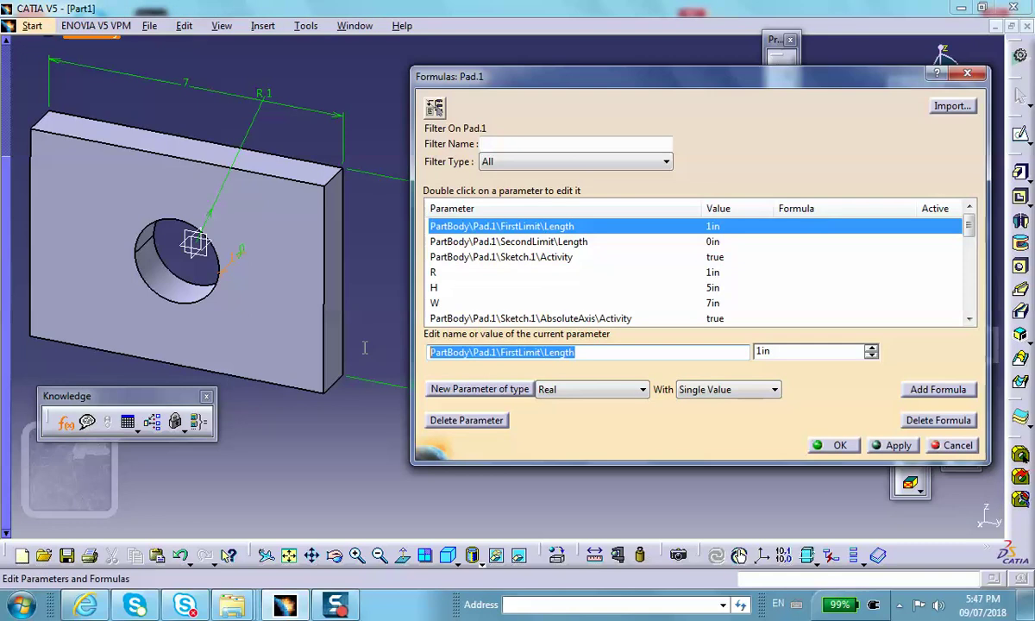
text(L)
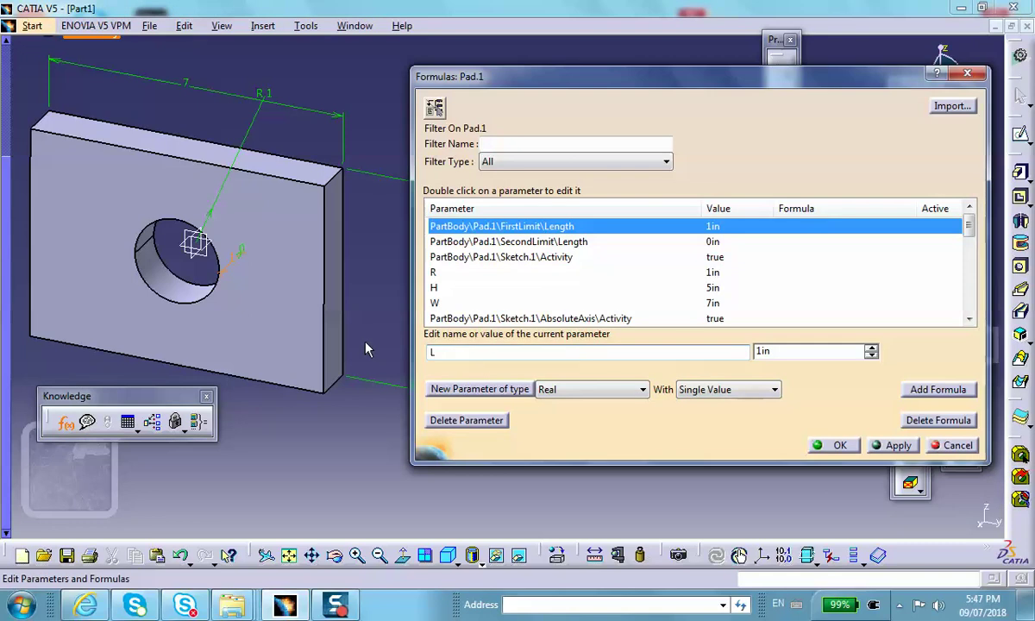
click(881, 452)
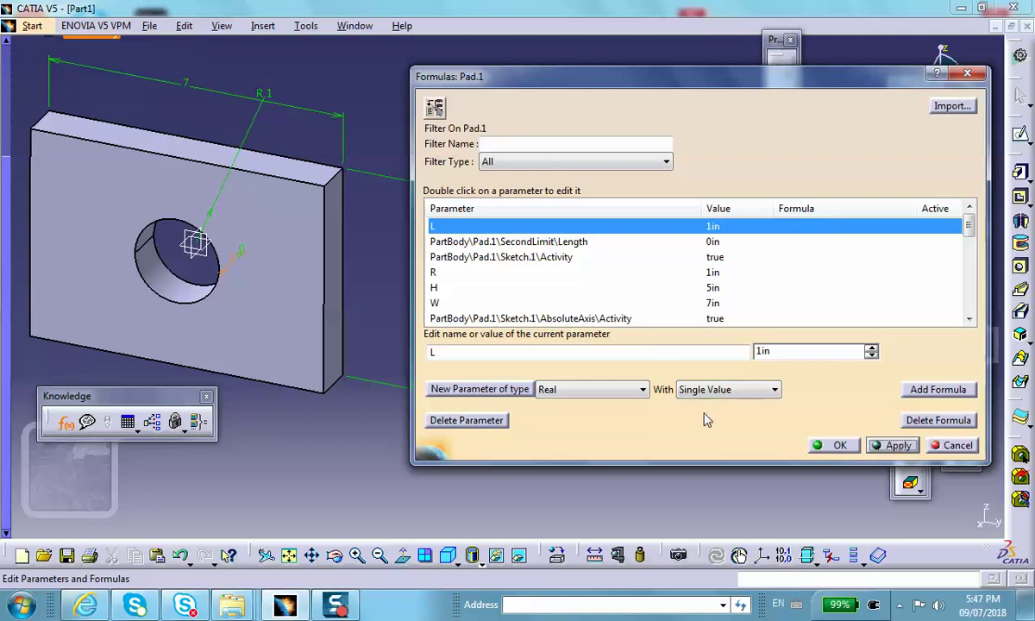
Step: Display the specification tree and filter the pad's parameter list to renamed parameters only
click(294, 444)
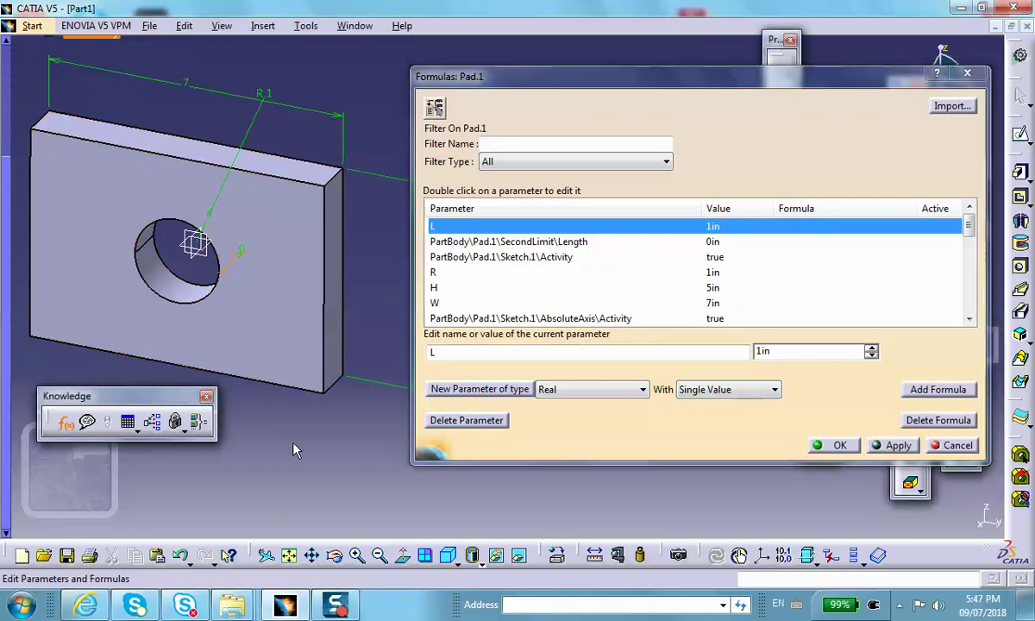
middle_drag(301, 431, 257, 414)
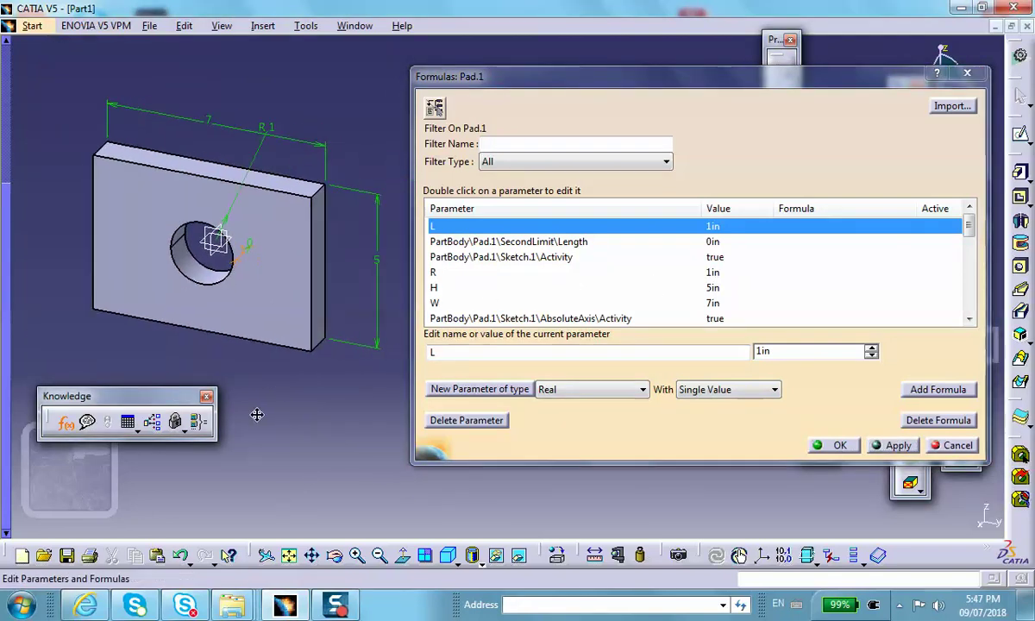
key(F3)
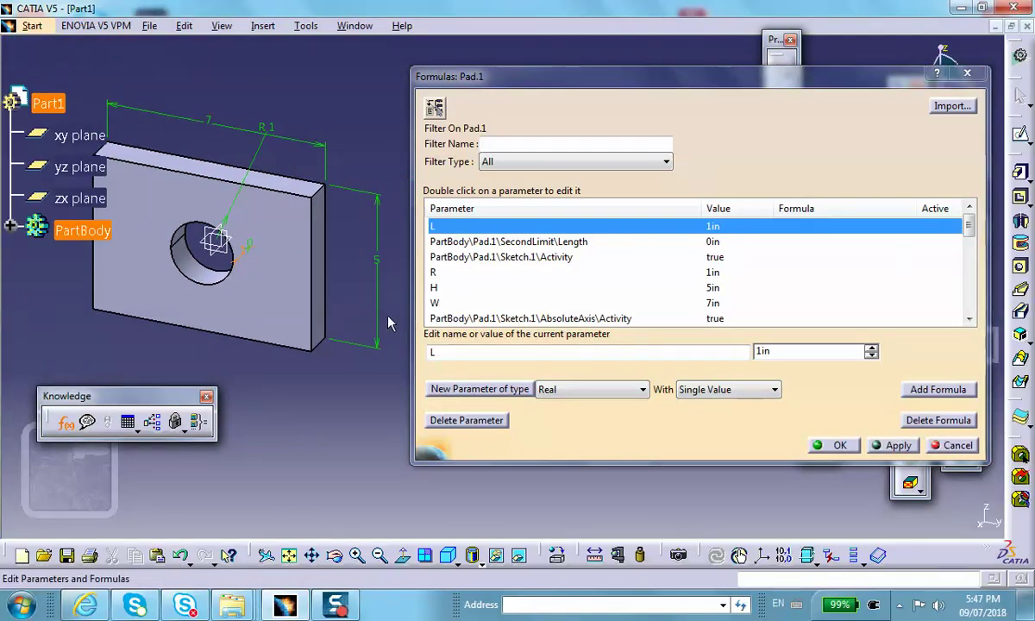
middle_drag(275, 344, 271, 369)
scroll(271, 369, down, 1)
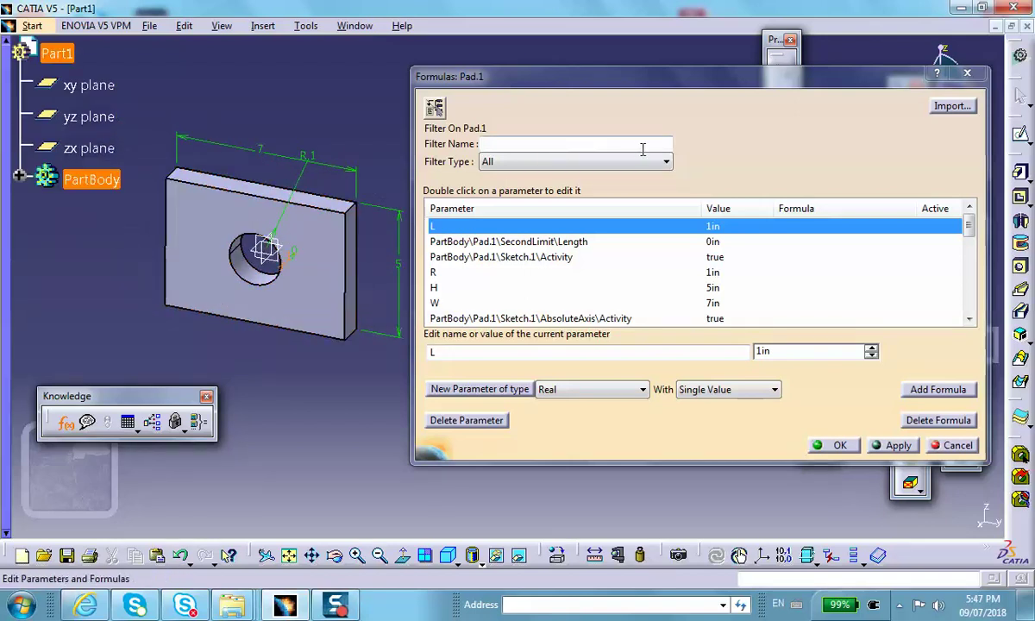
click(668, 164)
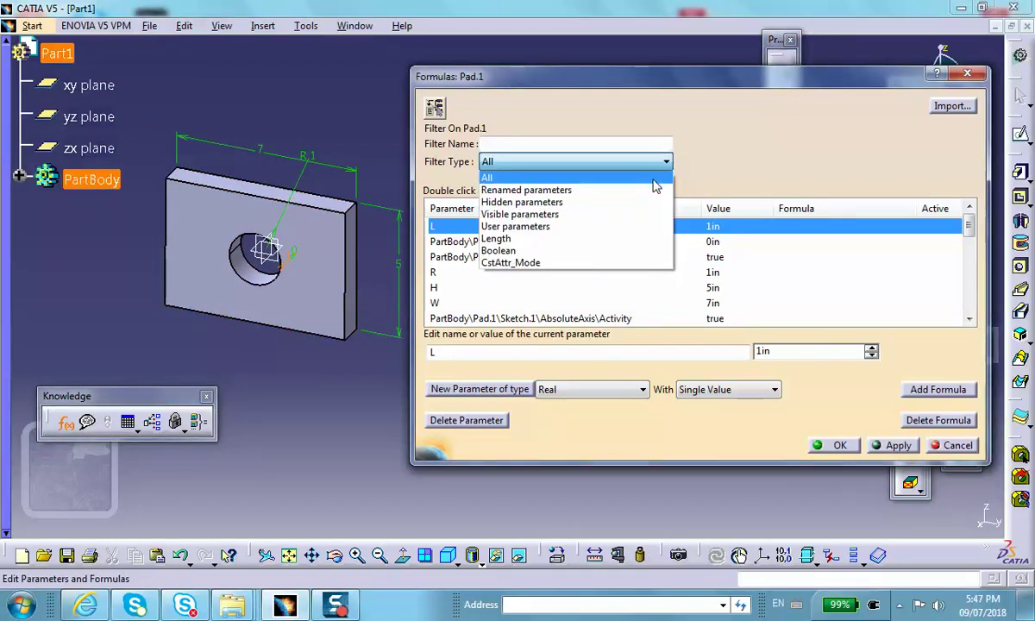
click(653, 193)
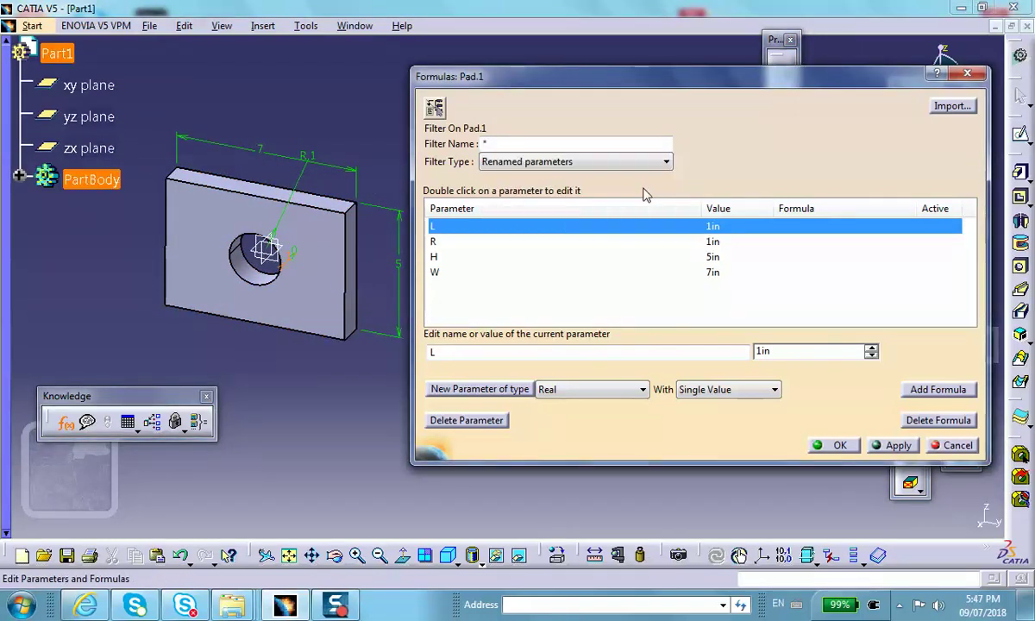
click(621, 318)
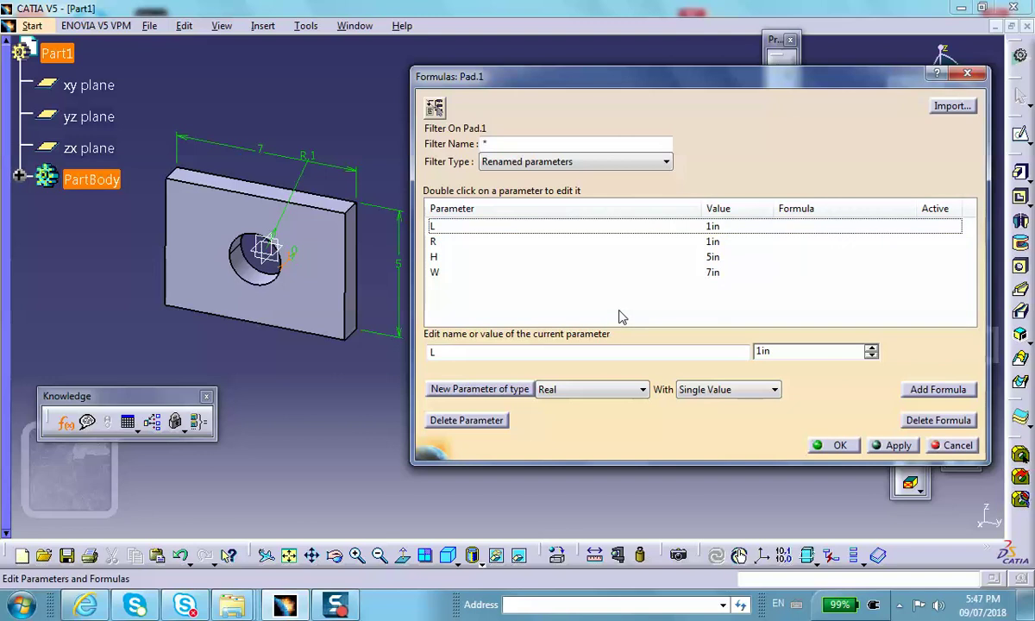
Step: Set the block's width parameter, W, to 9 in and close the Formulas dialog with the change accepted
click(713, 274)
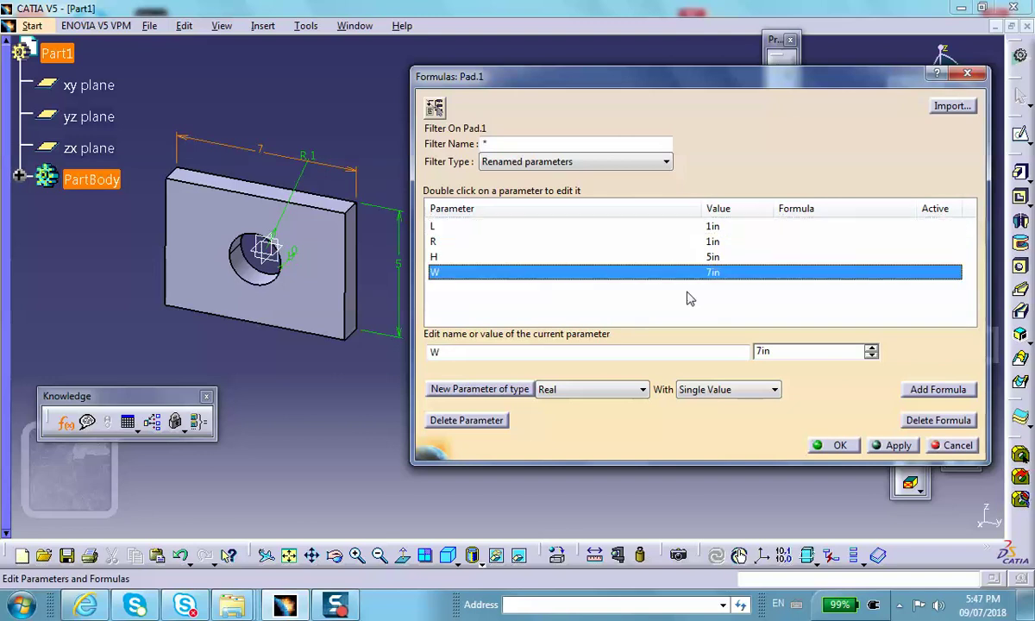
click(481, 354)
drag(793, 355, 755, 353)
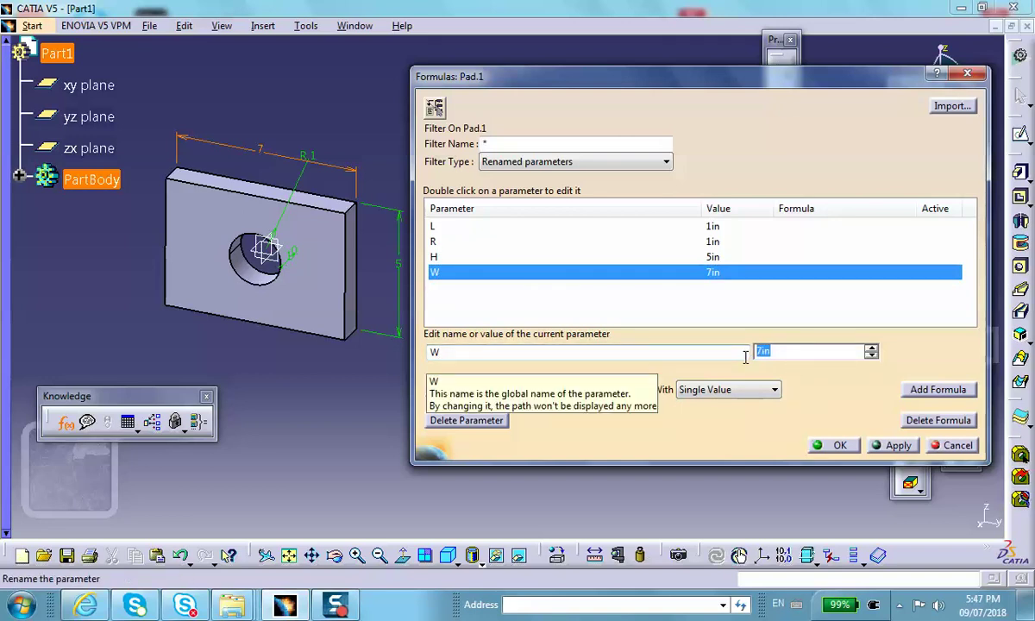
text(9)
click(838, 444)
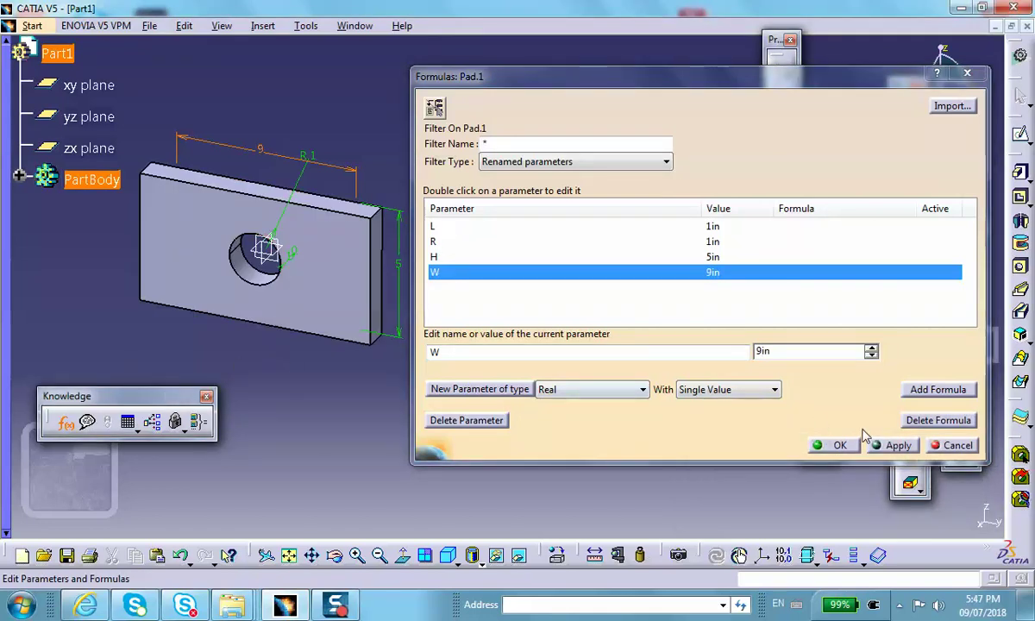
click(839, 445)
middle_drag(483, 428, 506, 334)
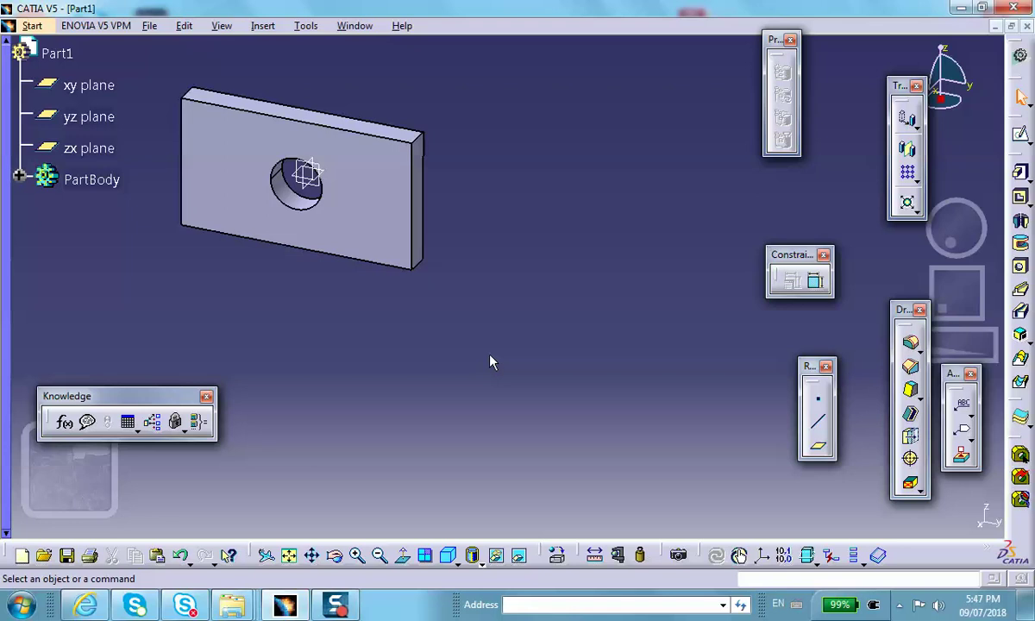
middle_drag(337, 351, 355, 384)
scroll(354, 383, down, 1)
scroll(355, 382, up, 2)
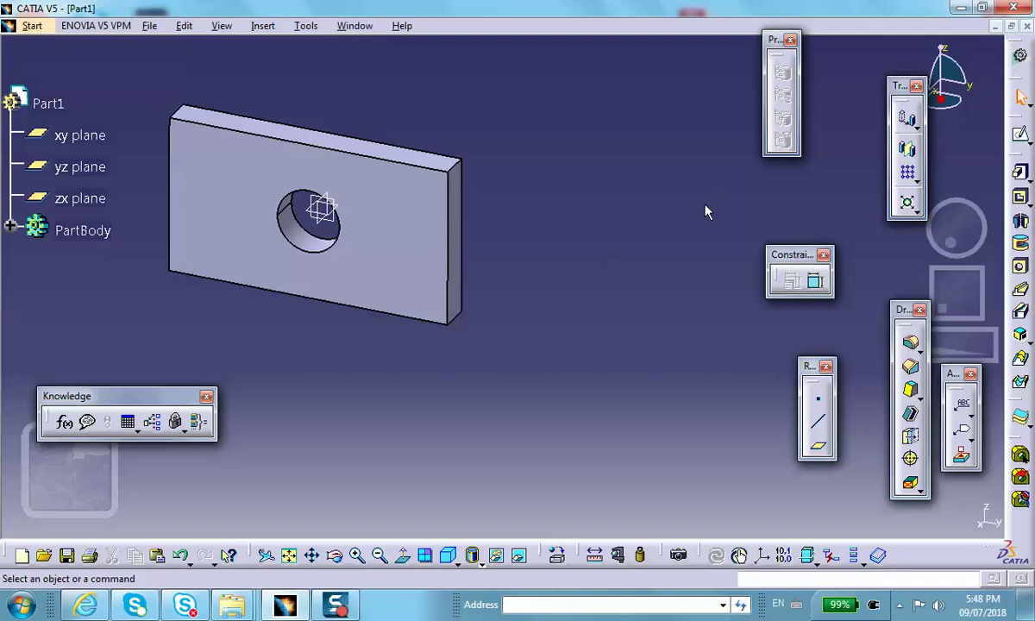
scroll(615, 262, down, 1)
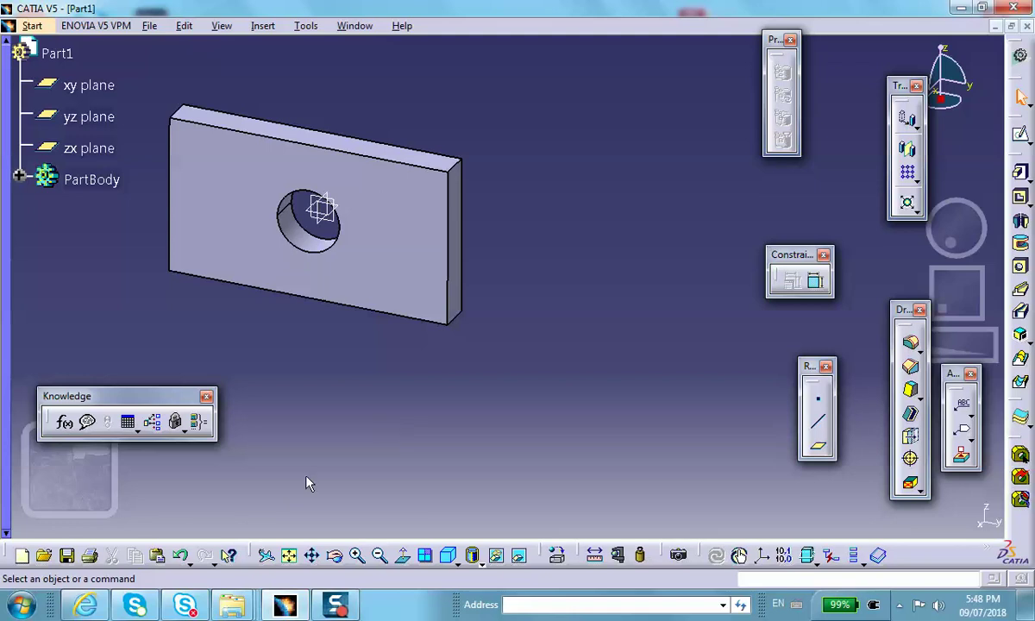
Step: Reopen the Formulas dialog for the pad and check which model dimensions the R and L parameters control
click(64, 422)
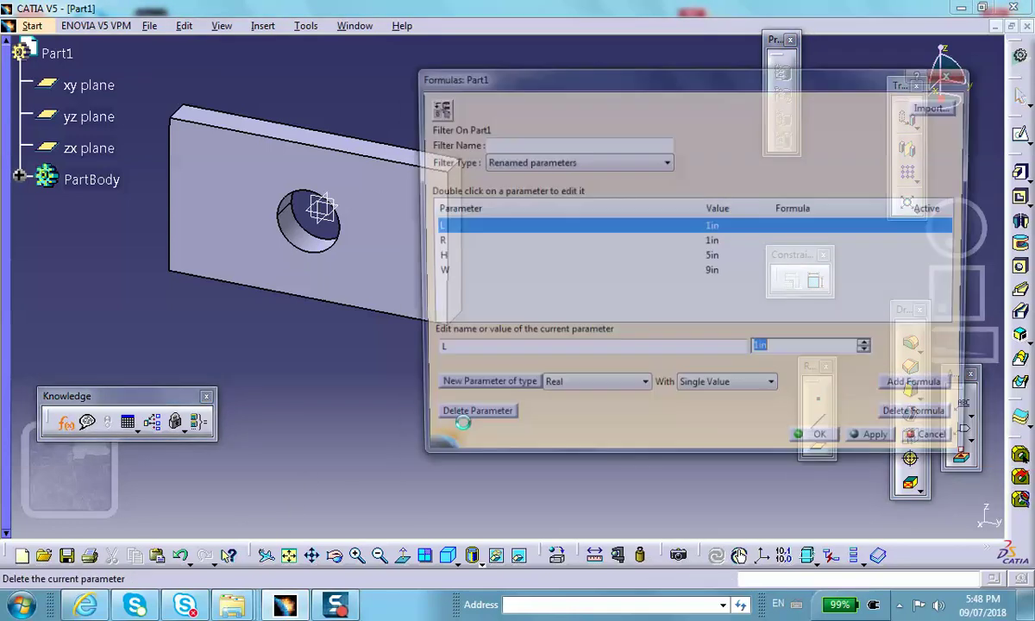
middle_drag(295, 295, 189, 329)
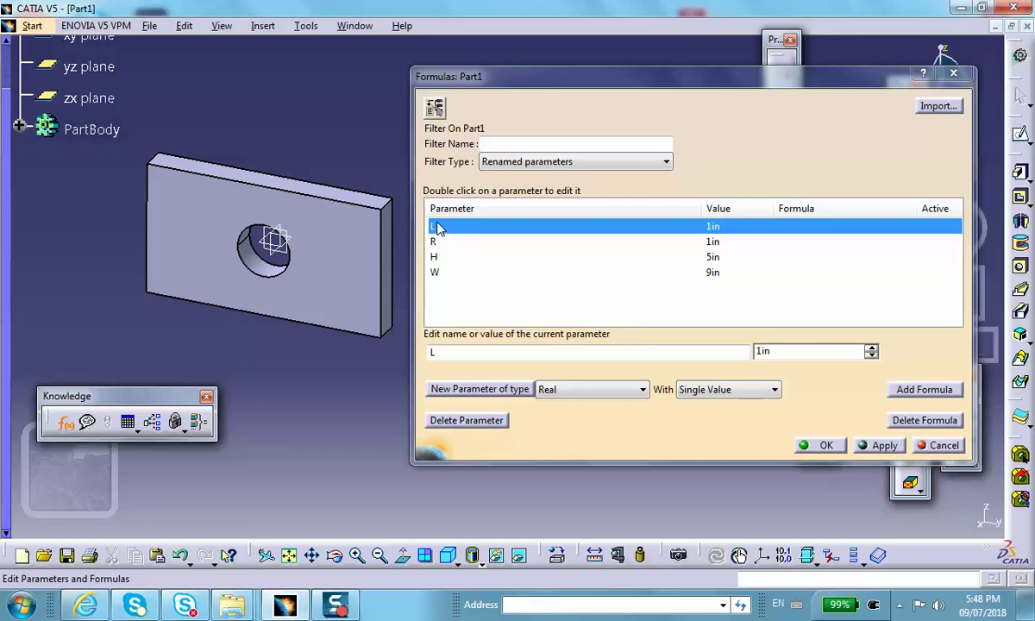
click(244, 196)
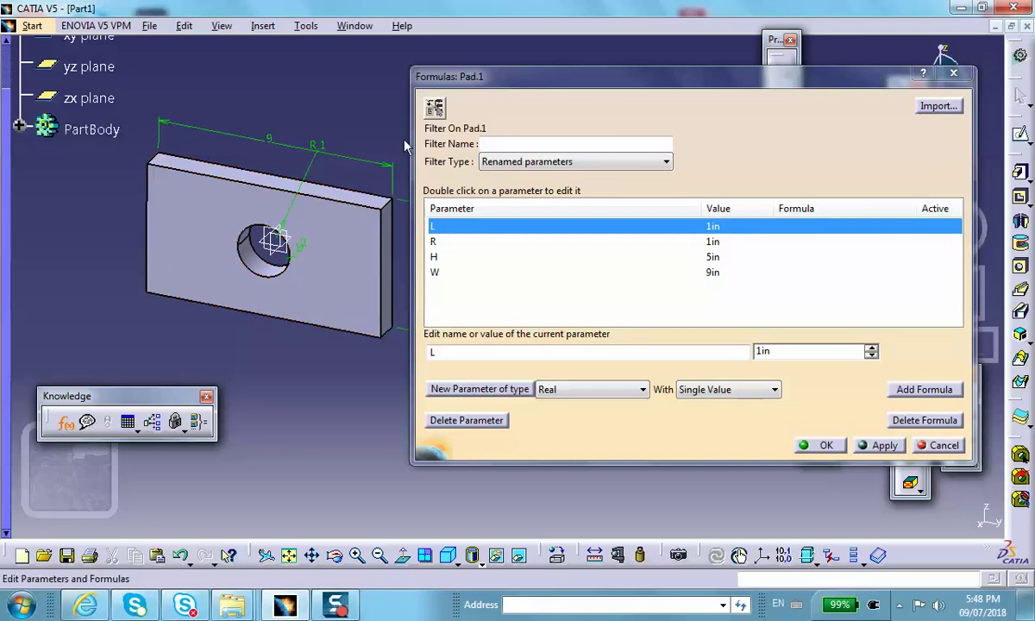
click(438, 244)
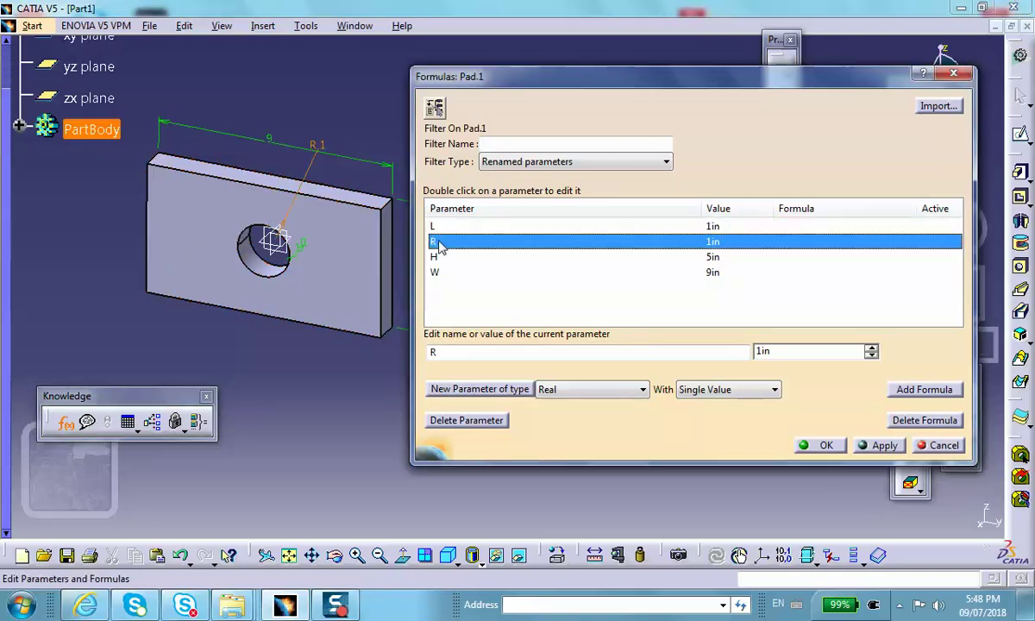
click(444, 227)
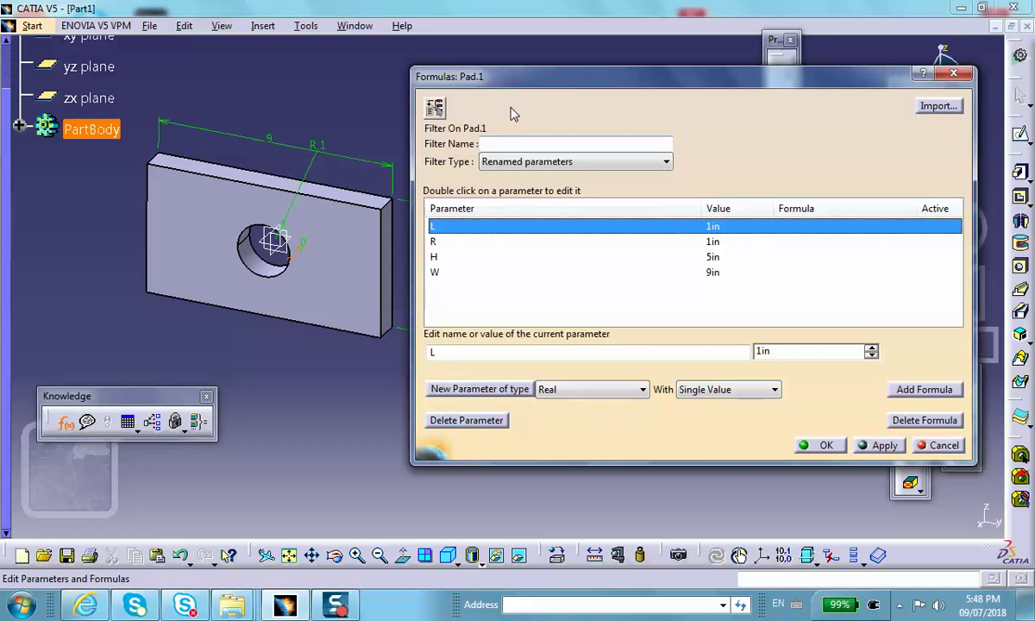
drag(524, 70, 674, 111)
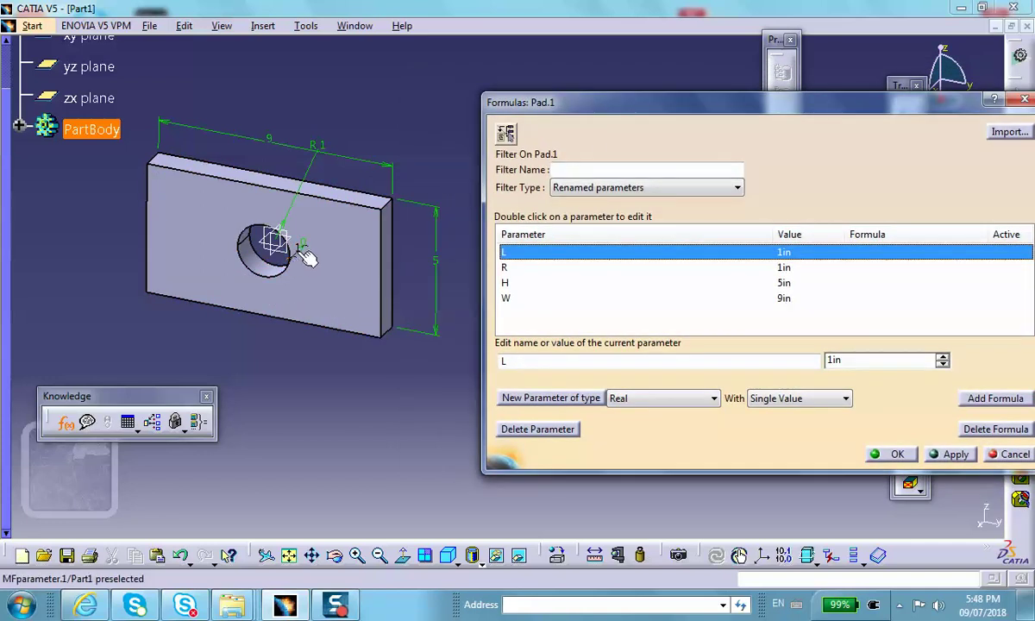
Step: Add the formula W/2 to the block's height parameter, H, and apply it to the model
click(507, 283)
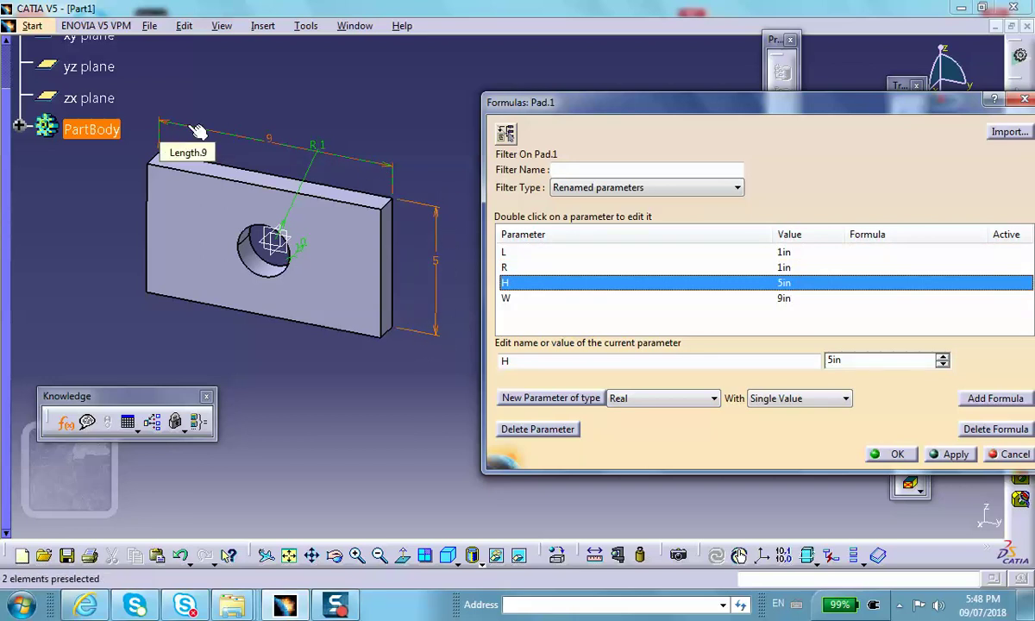
drag(604, 104, 530, 82)
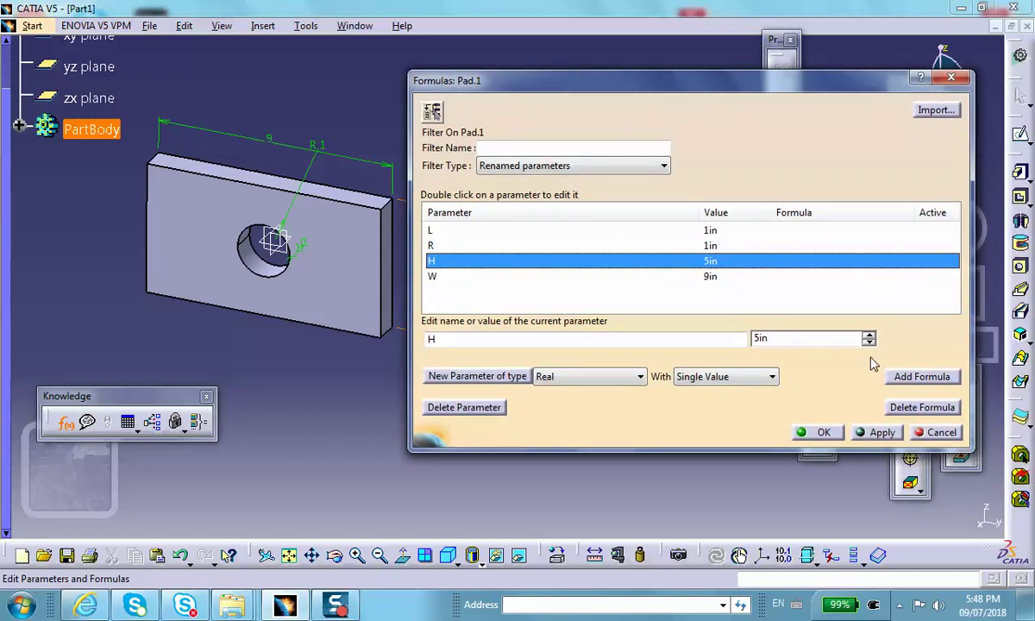
click(905, 376)
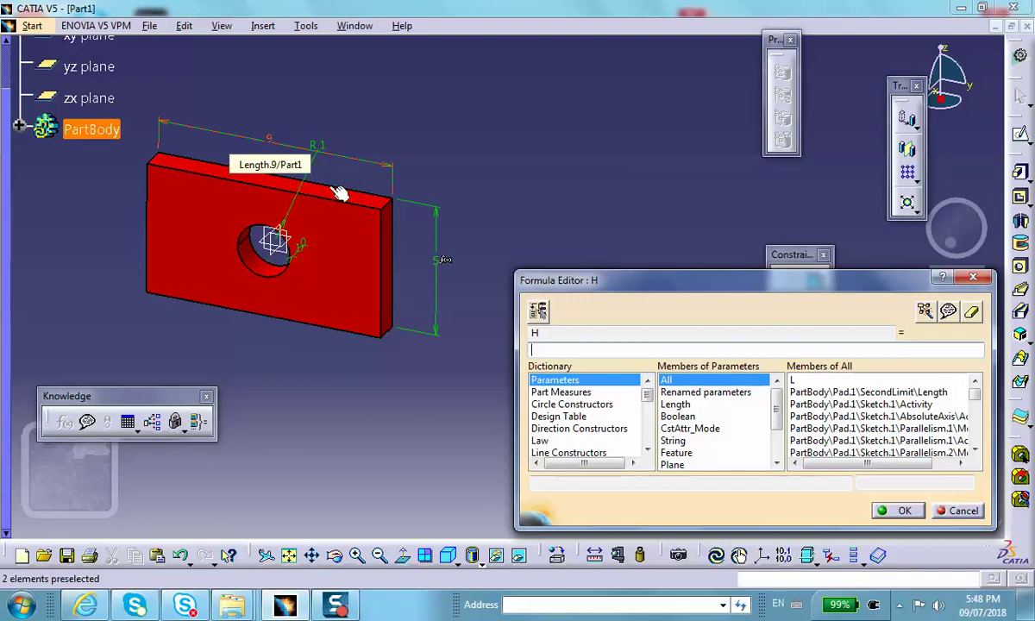
click(685, 394)
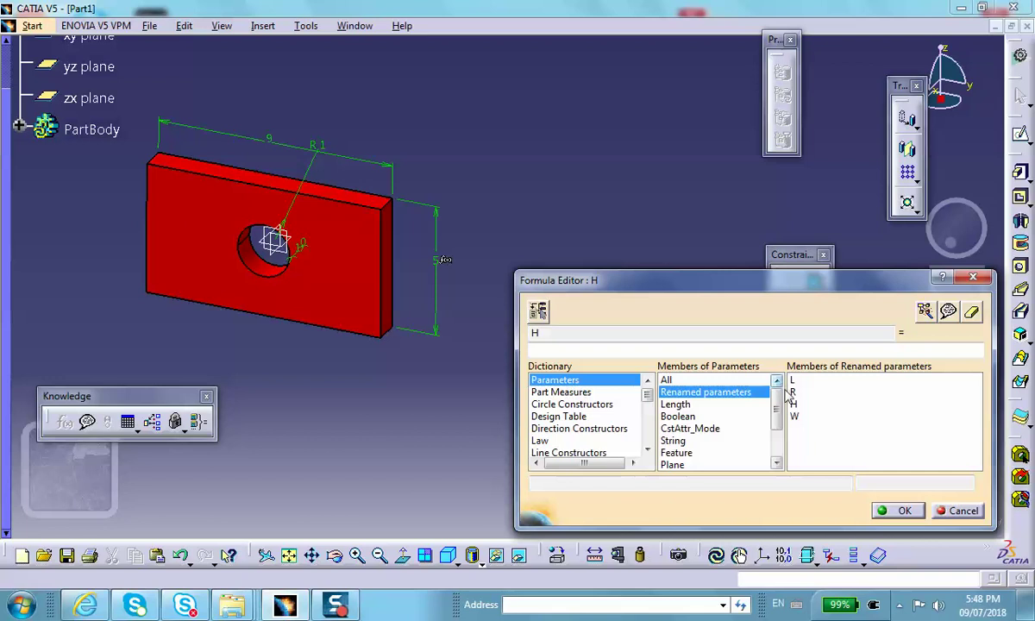
click(272, 146)
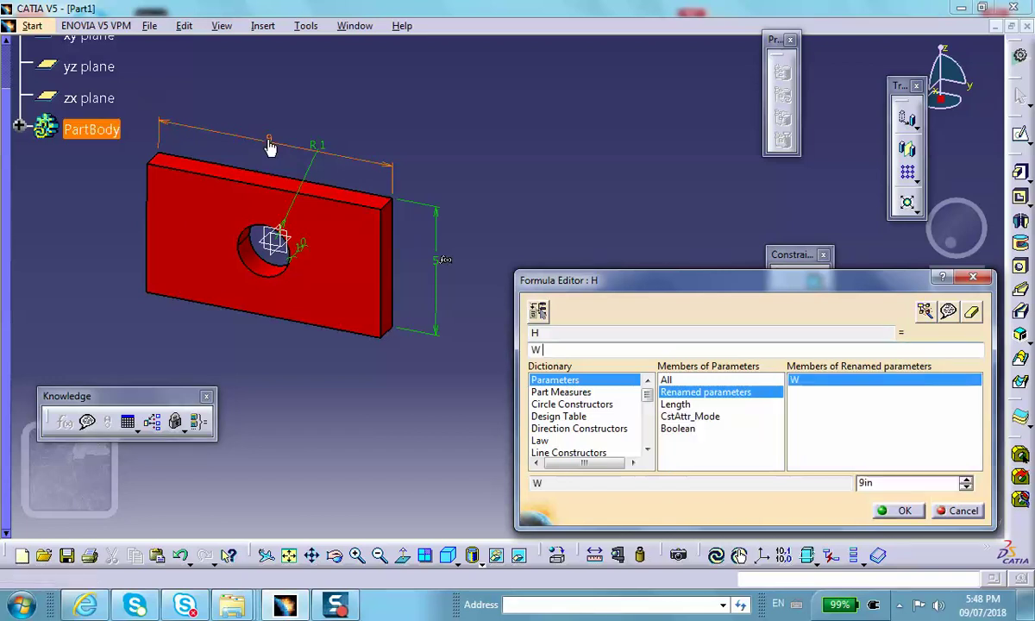
click(546, 350)
text(/2)
click(916, 512)
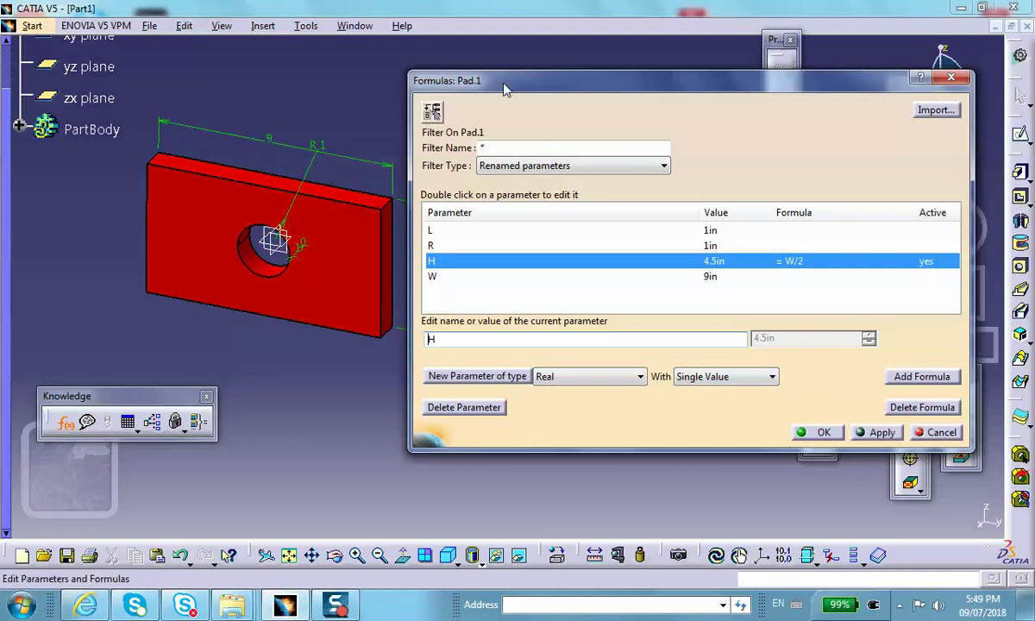
mouse_move(505, 89)
mouse_down()
mouse_move(567, 94)
mouse_move(509, 86)
mouse_up()
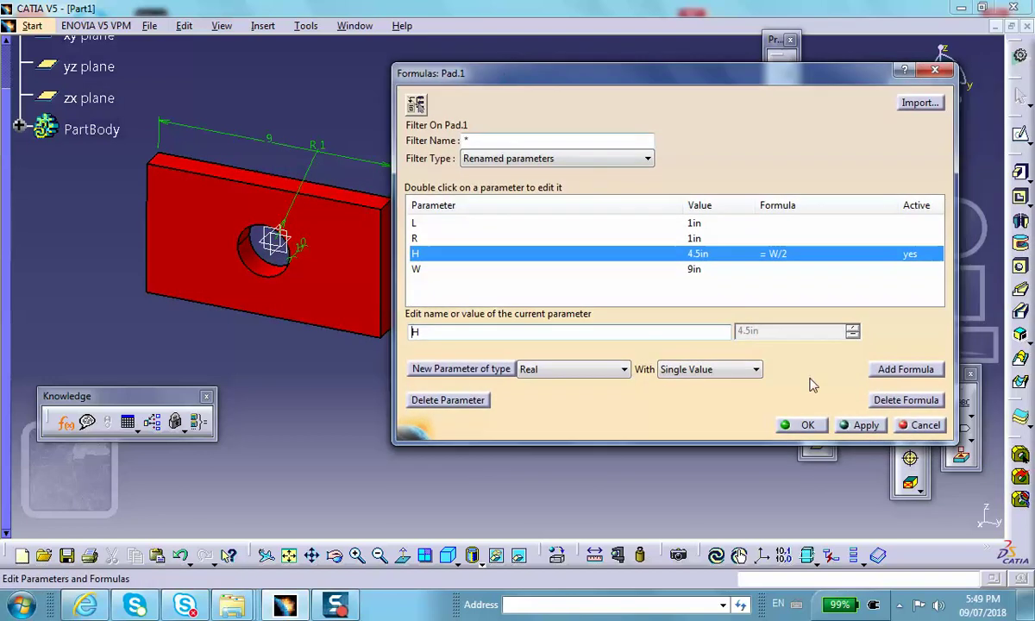
click(862, 425)
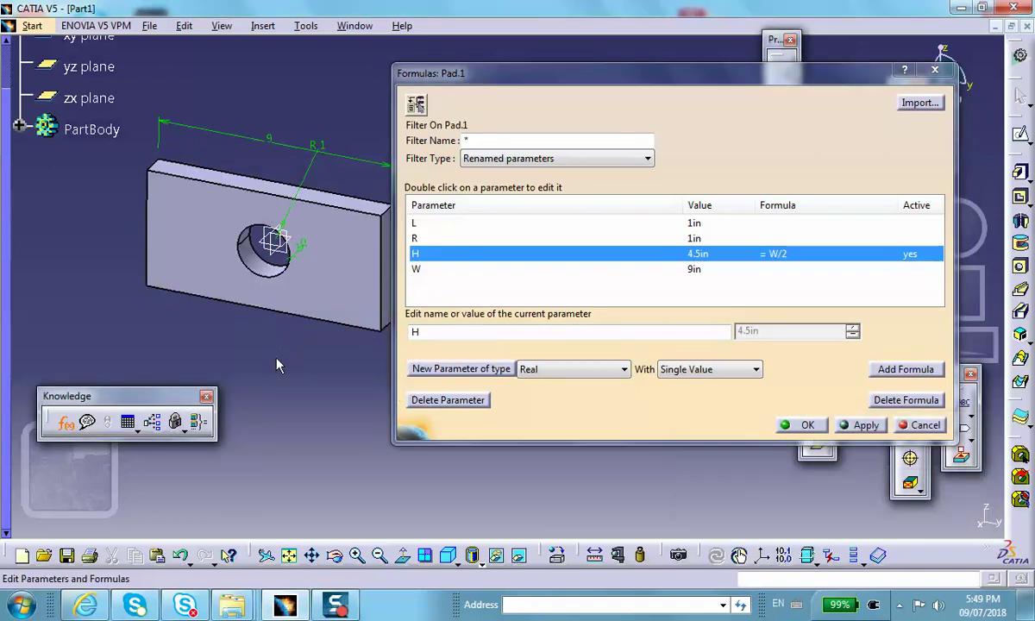
Step: Add the formula W/3 to the hole's radius parameter, R, and apply it to the model
click(418, 242)
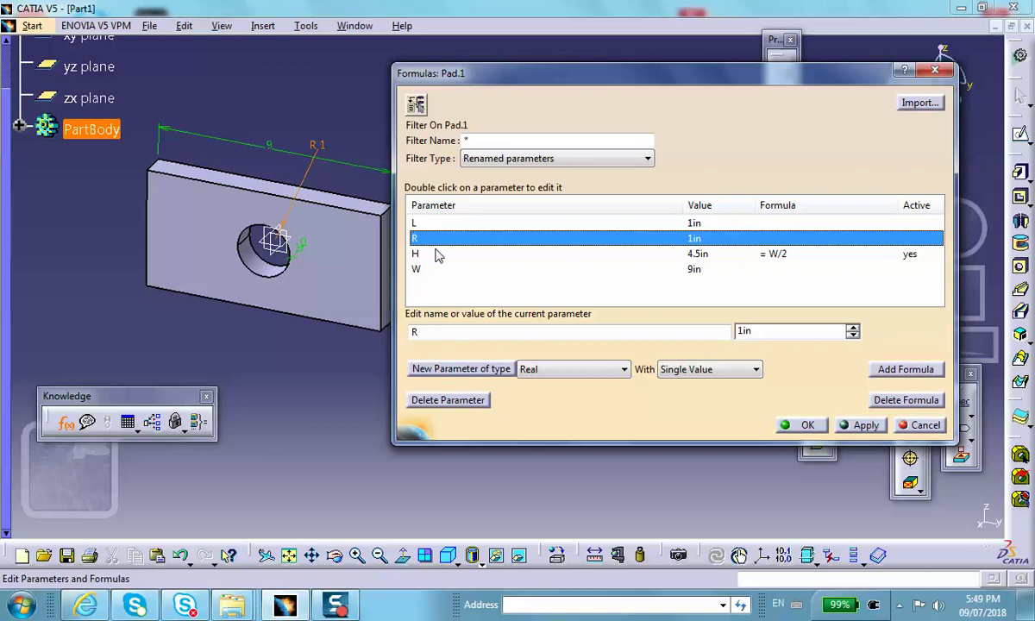
click(902, 369)
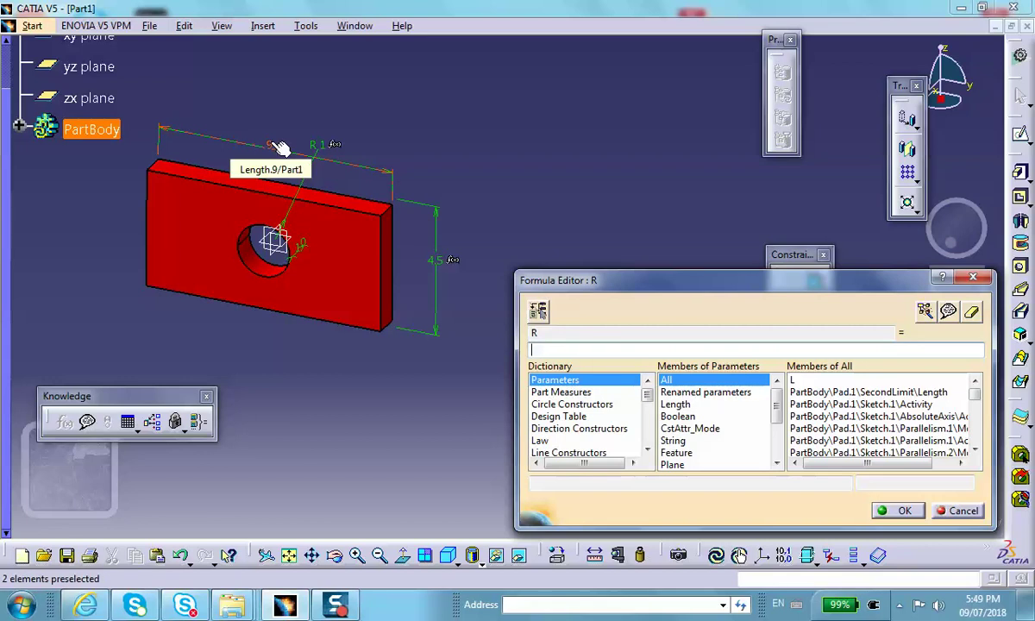
click(266, 167)
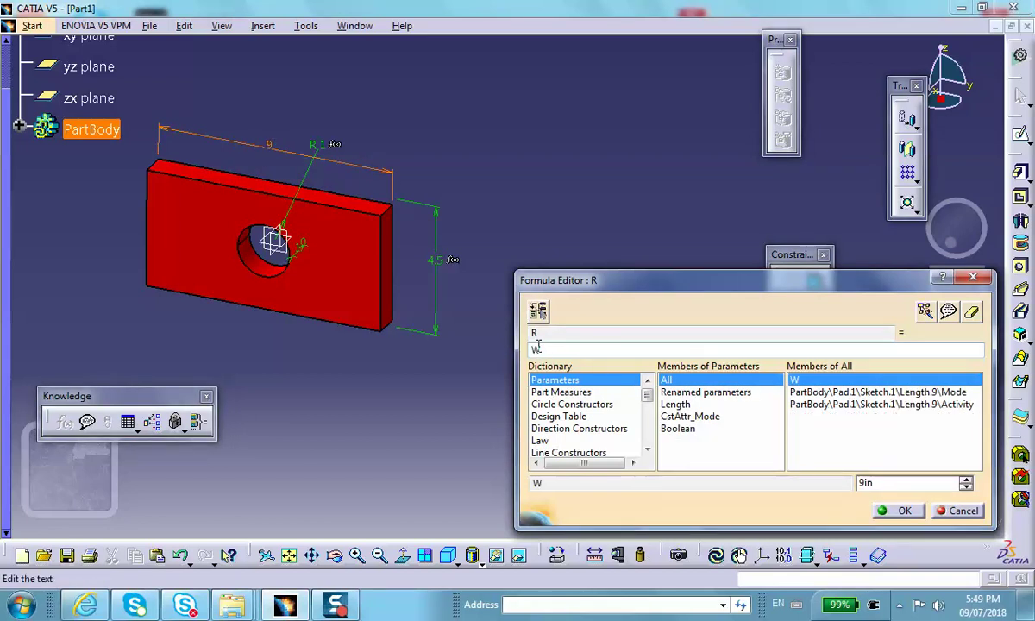
text(/3)
click(907, 510)
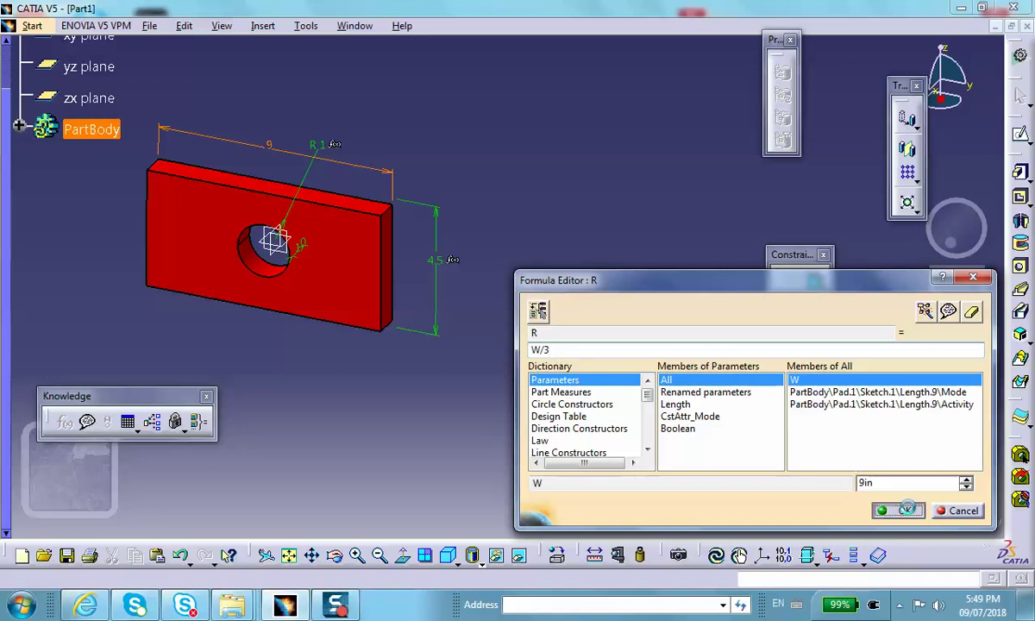
click(865, 424)
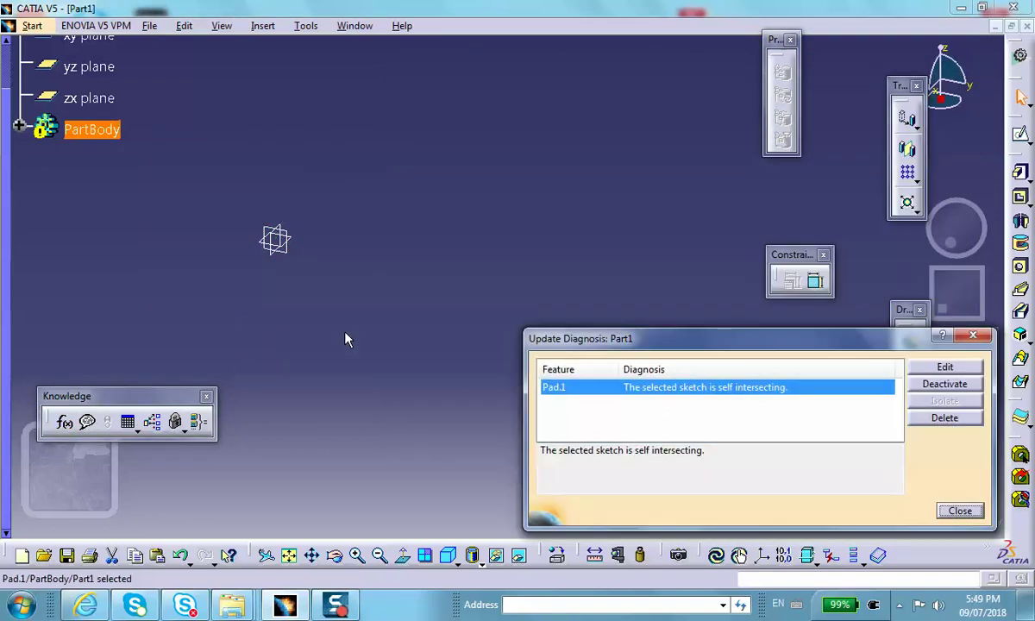
Step: Open the pad's Sketch.1 for editing and close the Update Diagnosis dialog
click(18, 126)
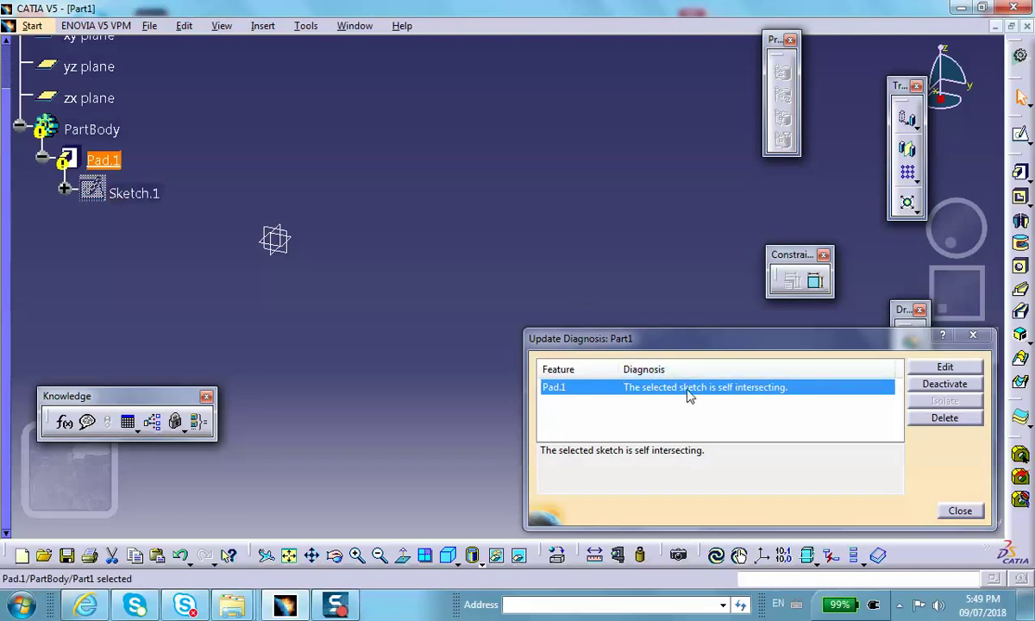
double_click(138, 194)
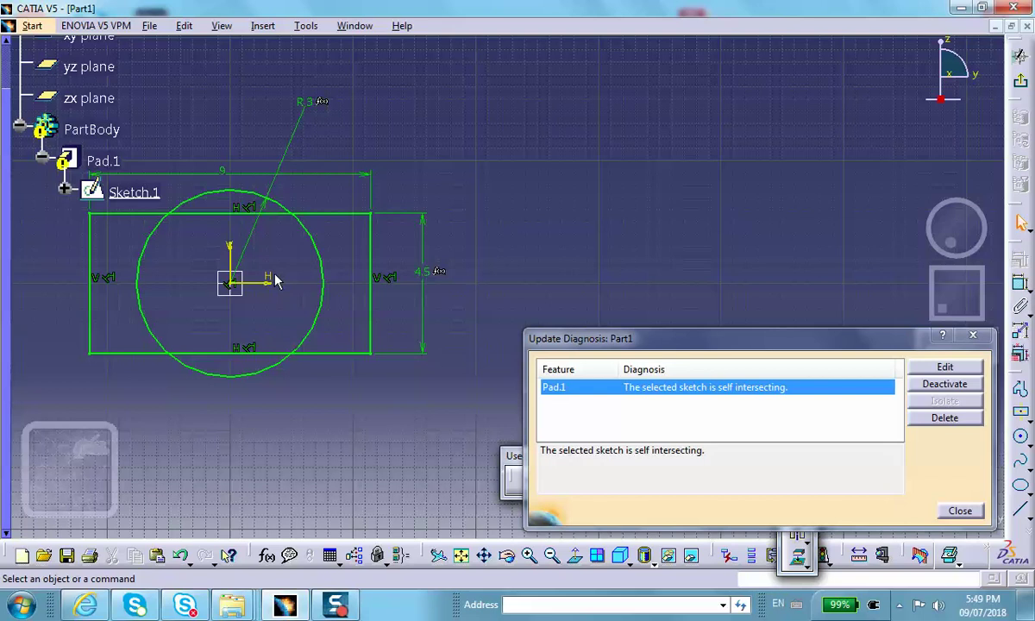
click(962, 512)
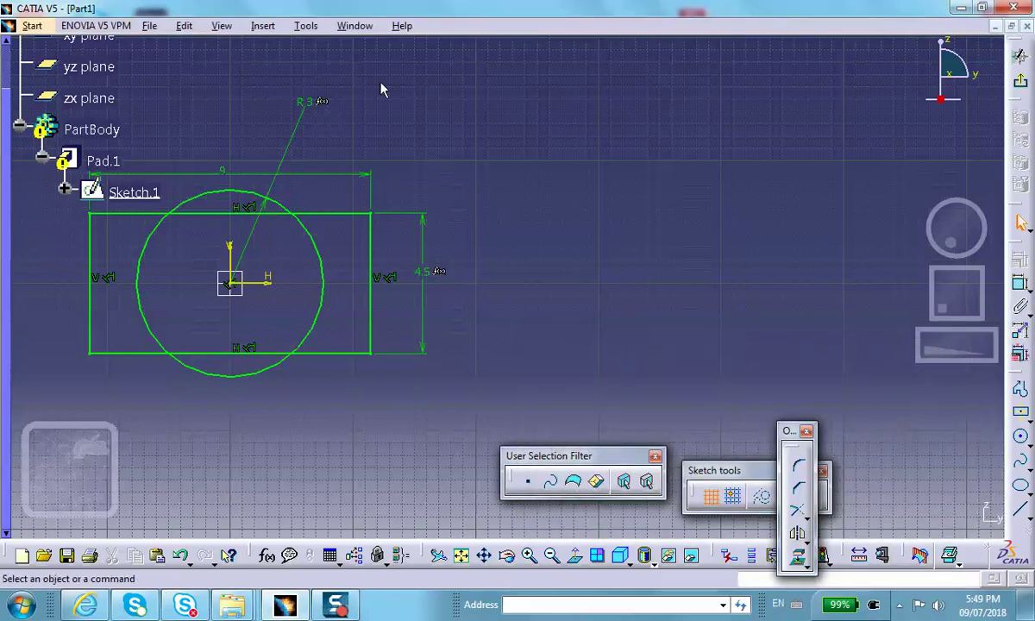
Step: Change the circle's radius formula to W/5, accept the constraint and exit the sketch to rebuild the pad
click(310, 100)
double_click(311, 100)
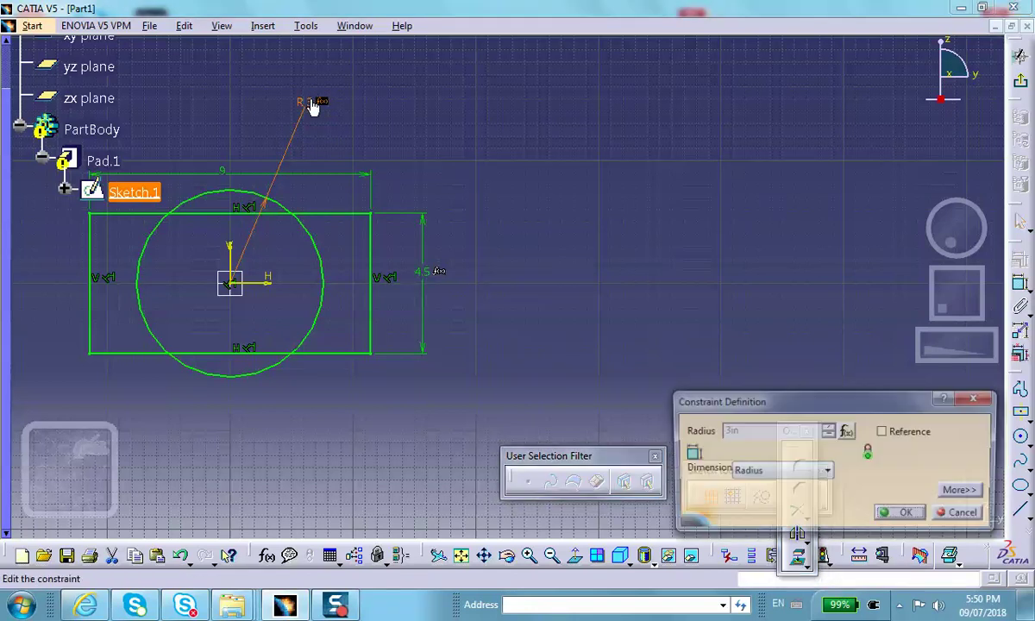
click(962, 490)
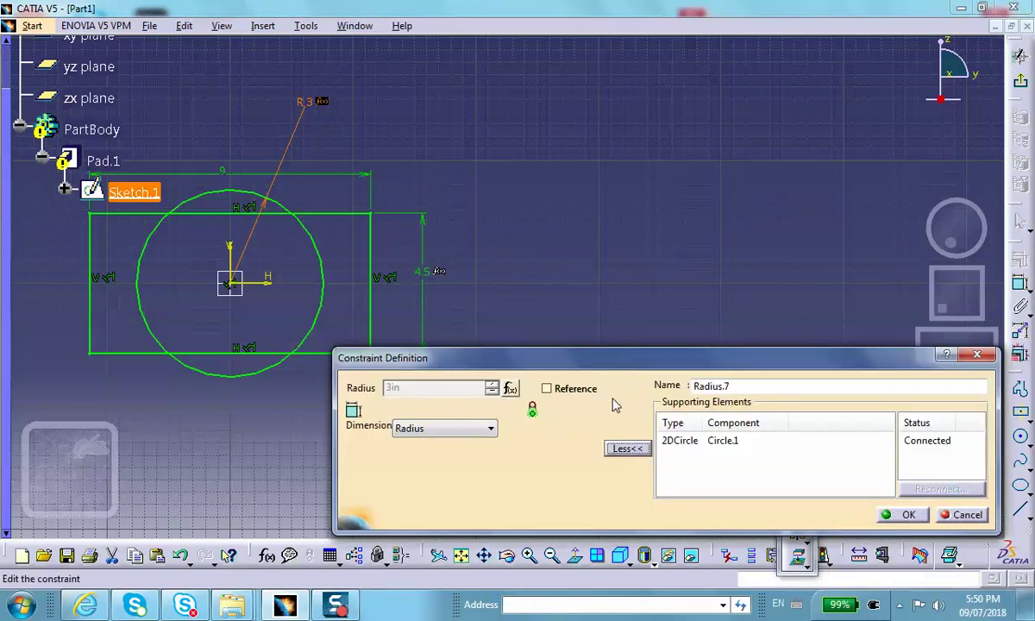
click(509, 391)
text(W/3)
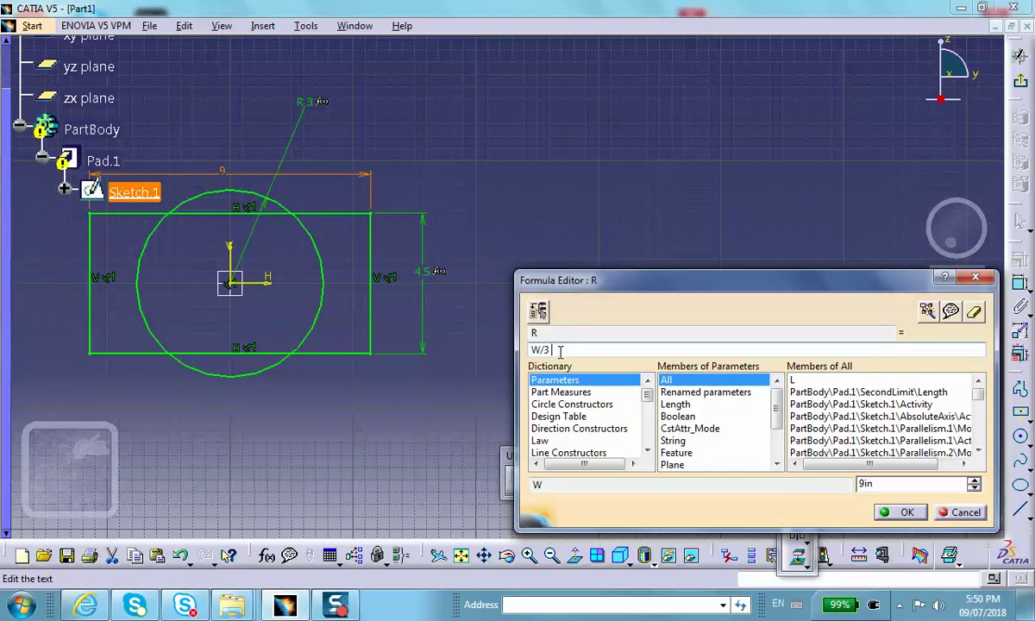
key(BackSpace)
text(5)
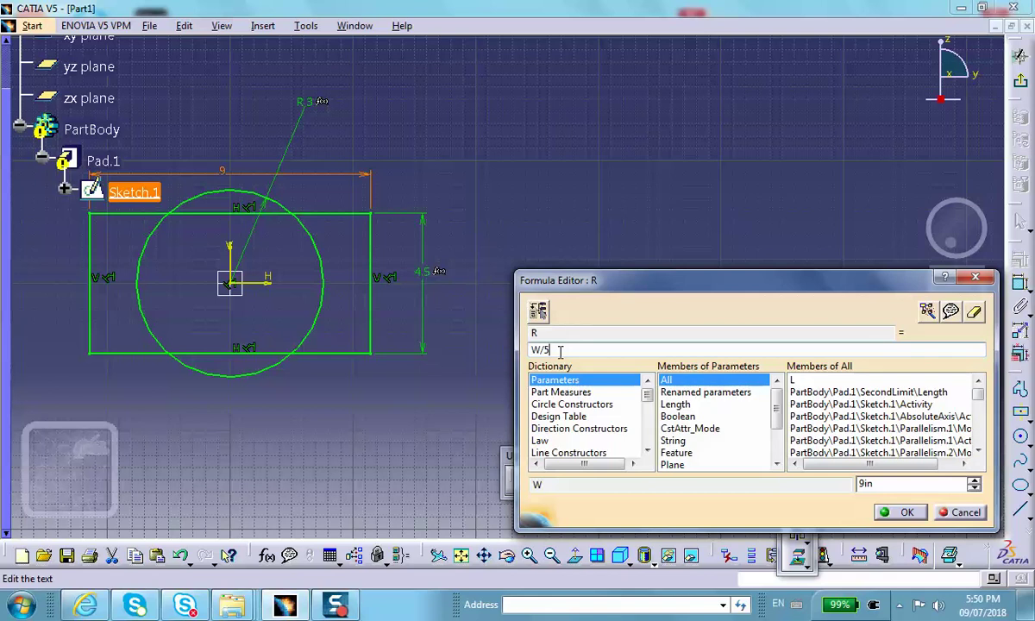
click(903, 513)
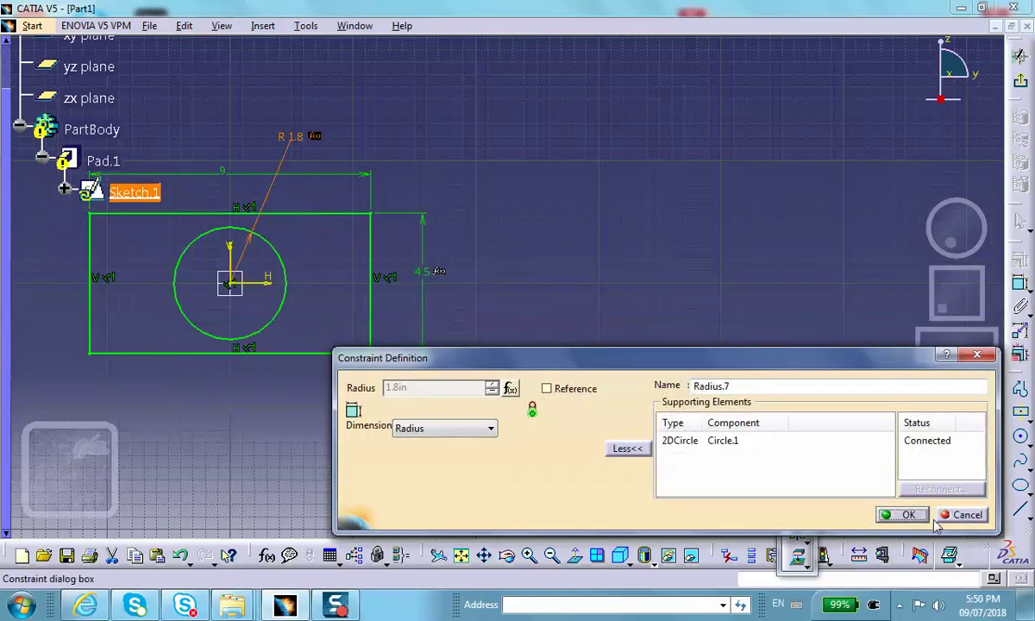
click(907, 515)
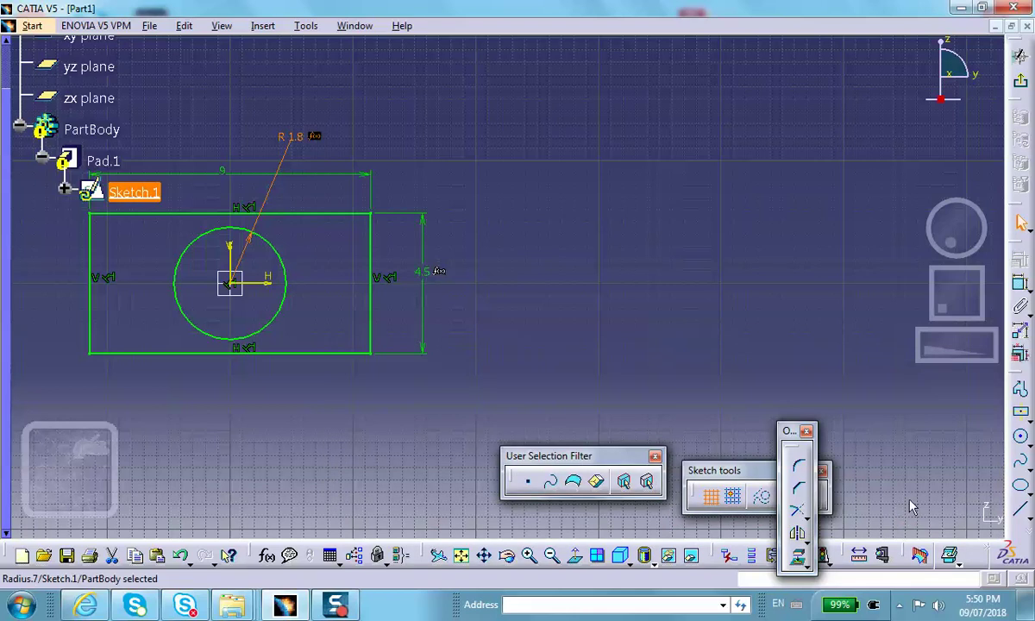
click(1020, 79)
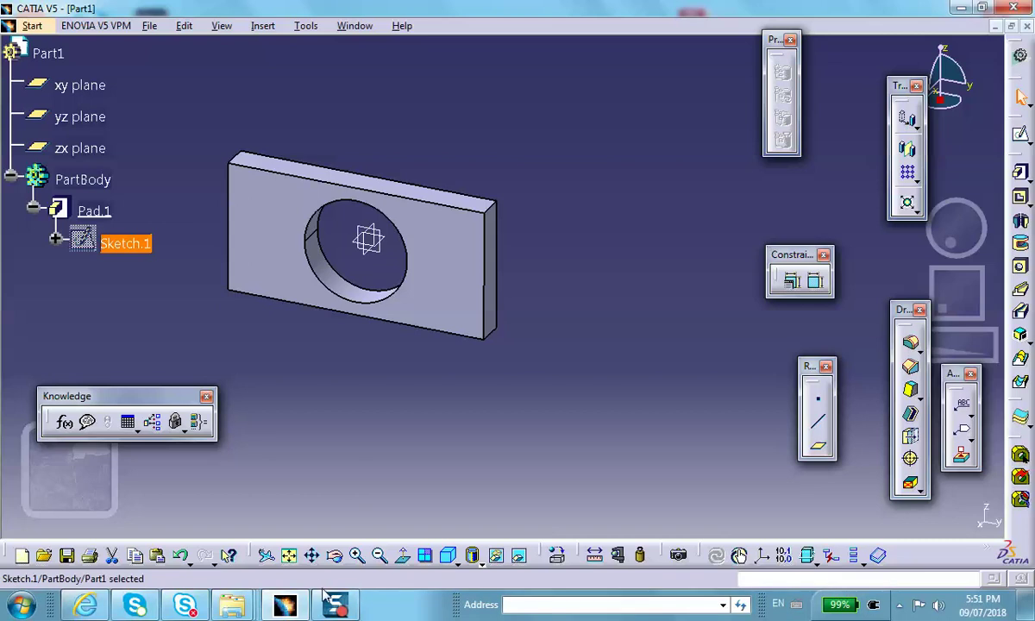
mouse_move(336, 608)
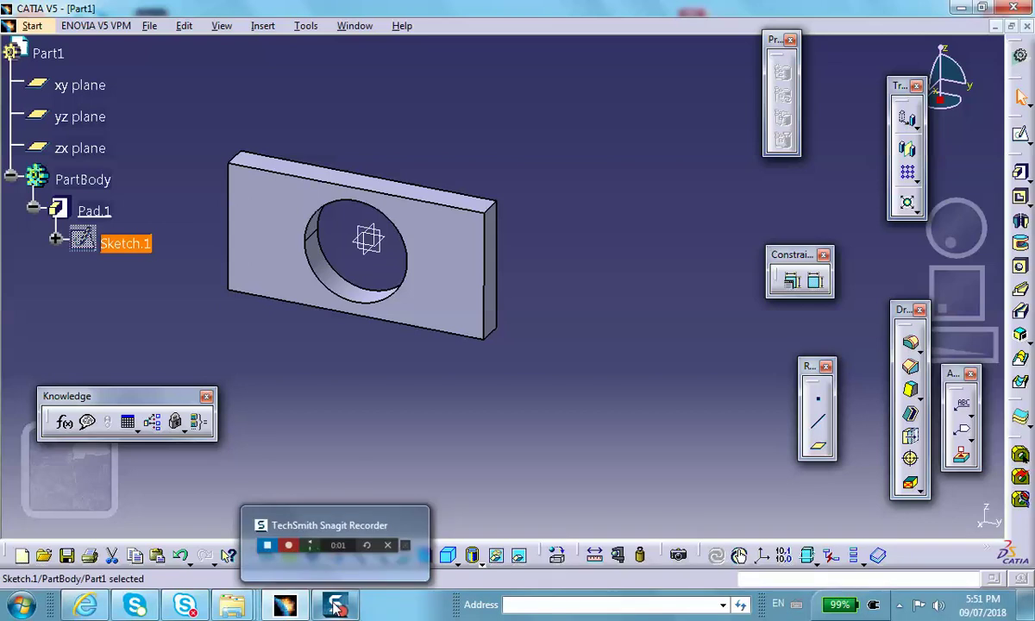